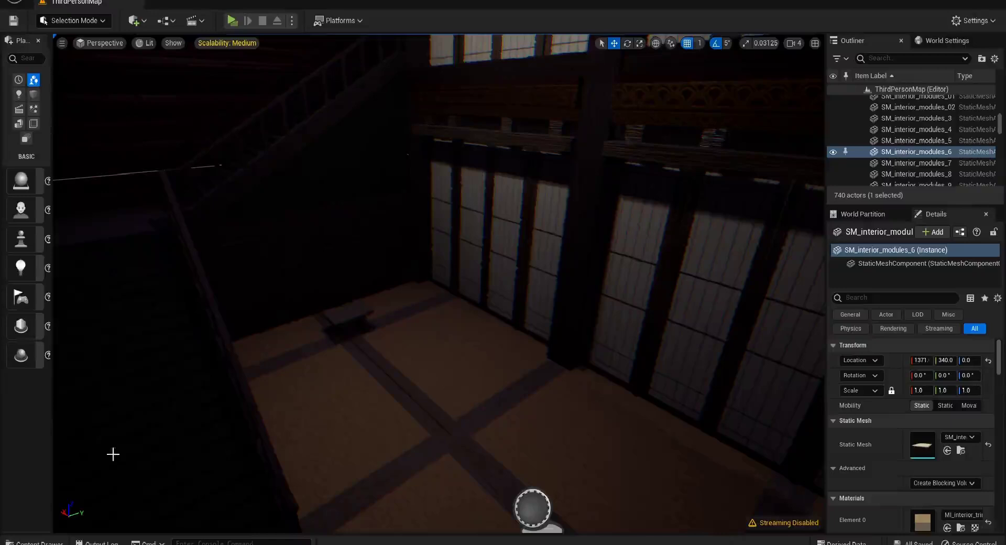
Step: Select the left block and middle floor tile, then browse the top-level Content folder
left_click(52, 541)
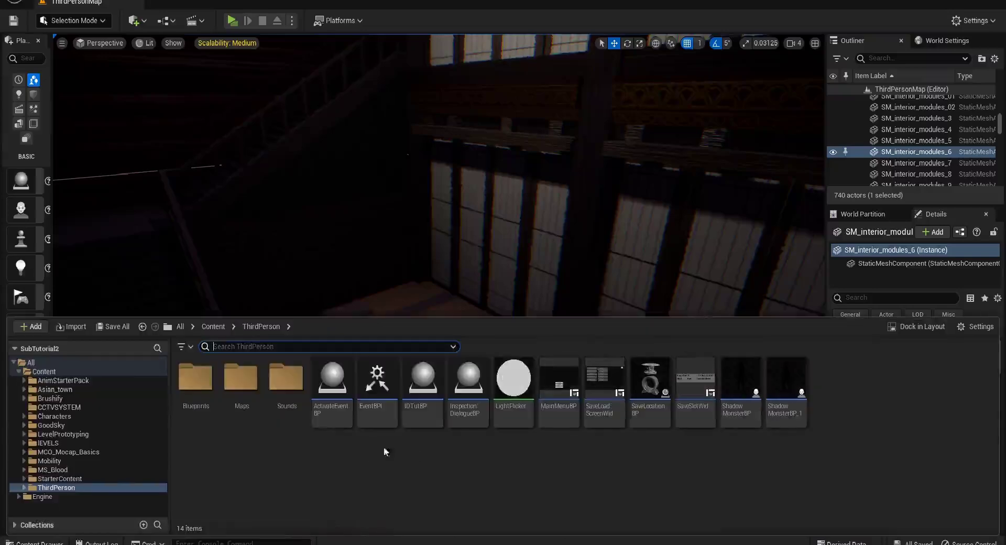
left_click(395, 235)
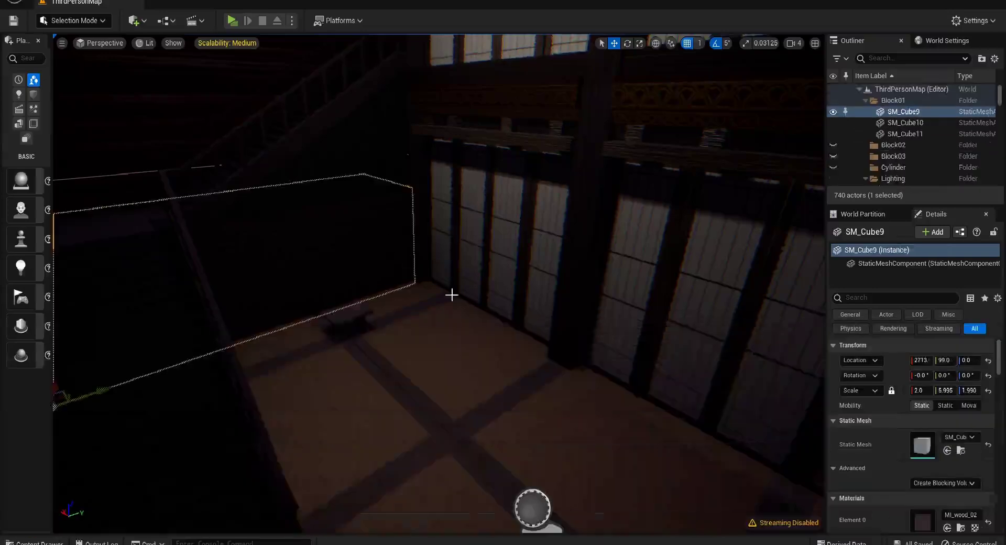
left_click(504, 366)
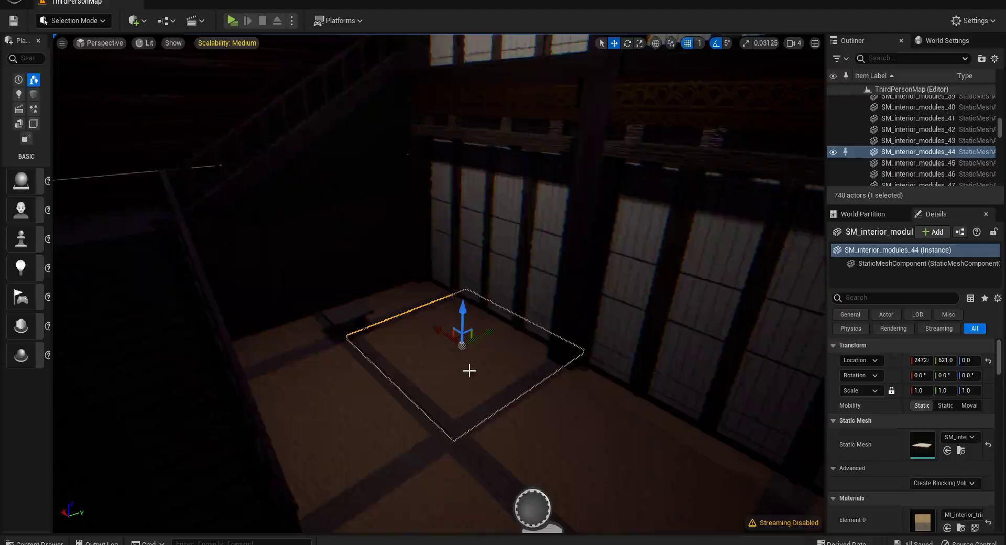
left_click(37, 542)
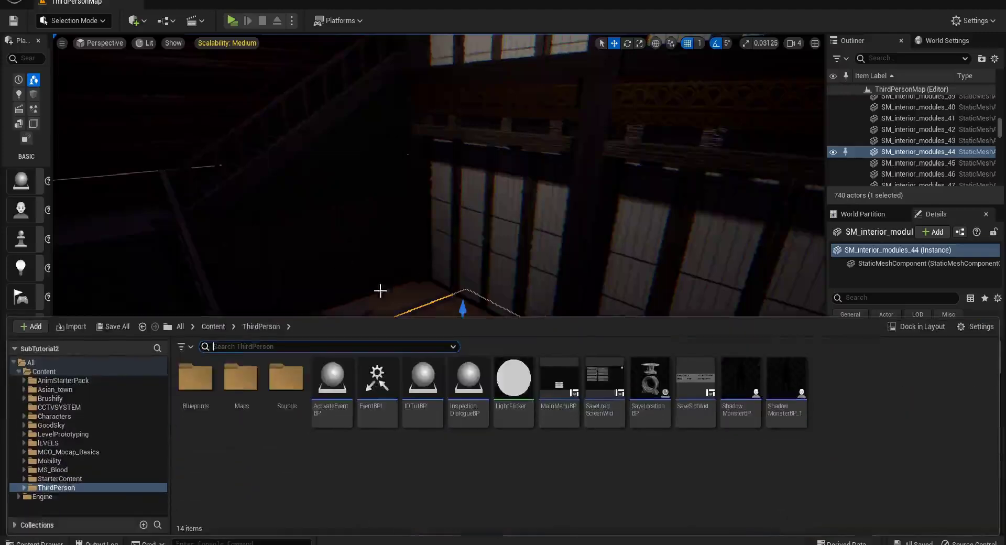
left_click(214, 326)
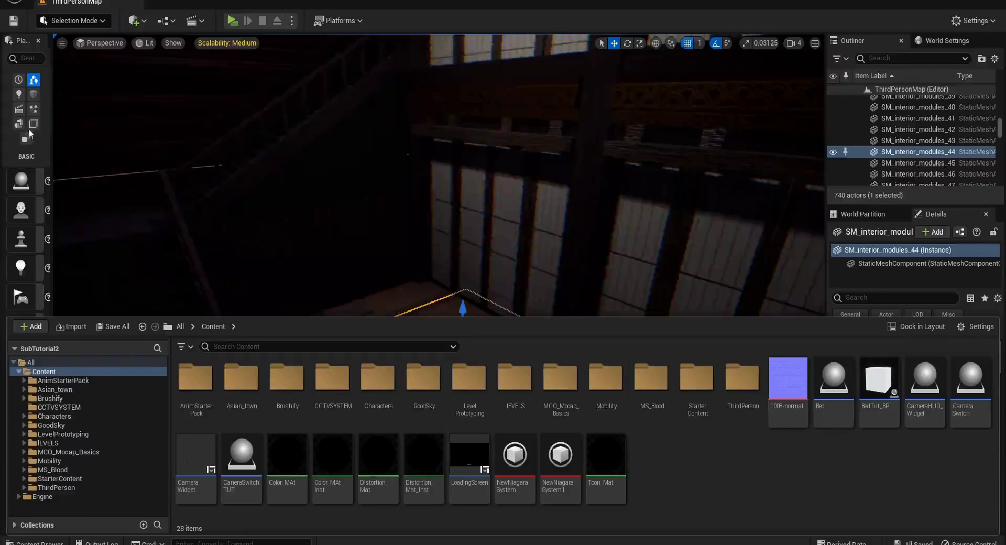
Step: Place a Plane from Shapes in the room, stand it upright and raise it off the floor
left_click(33, 95)
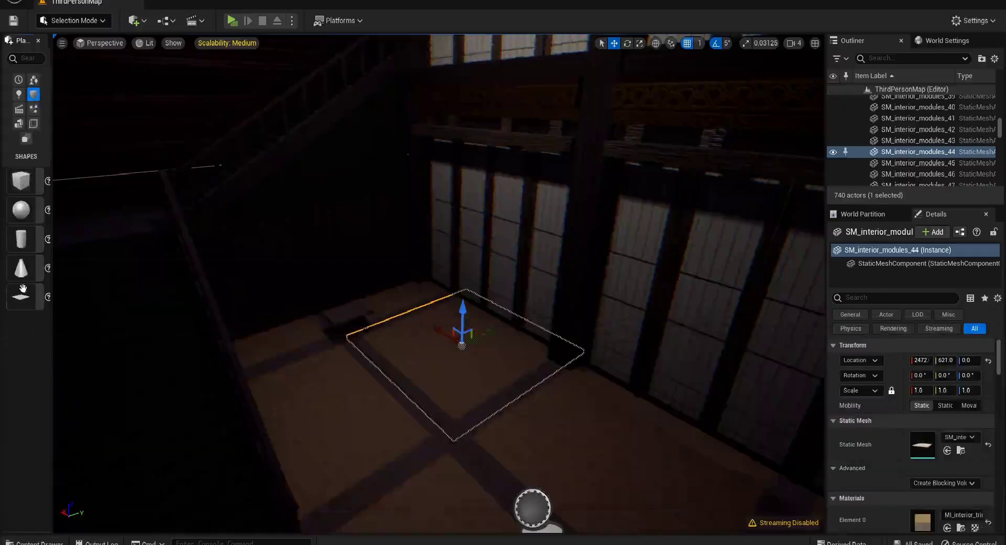
left_click_drag(23, 288, 430, 332)
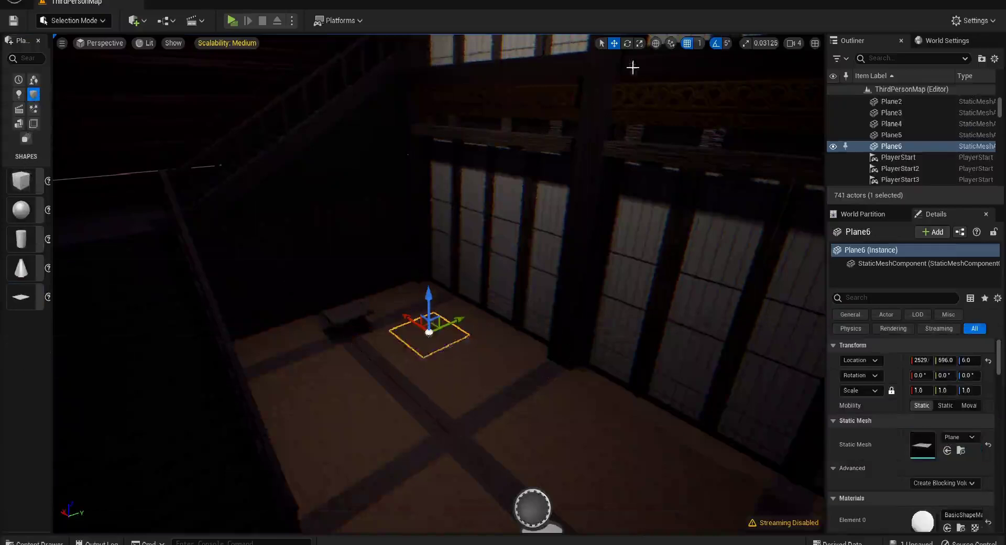
left_click(627, 42)
left_click_drag(460, 303, 432, 407)
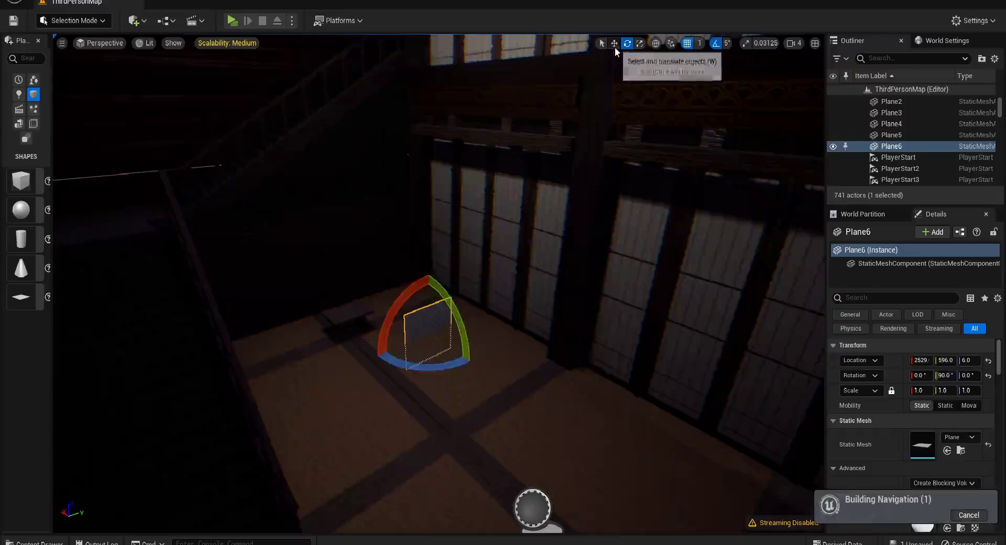
left_click(615, 47)
left_click_drag(429, 306, 429, 256)
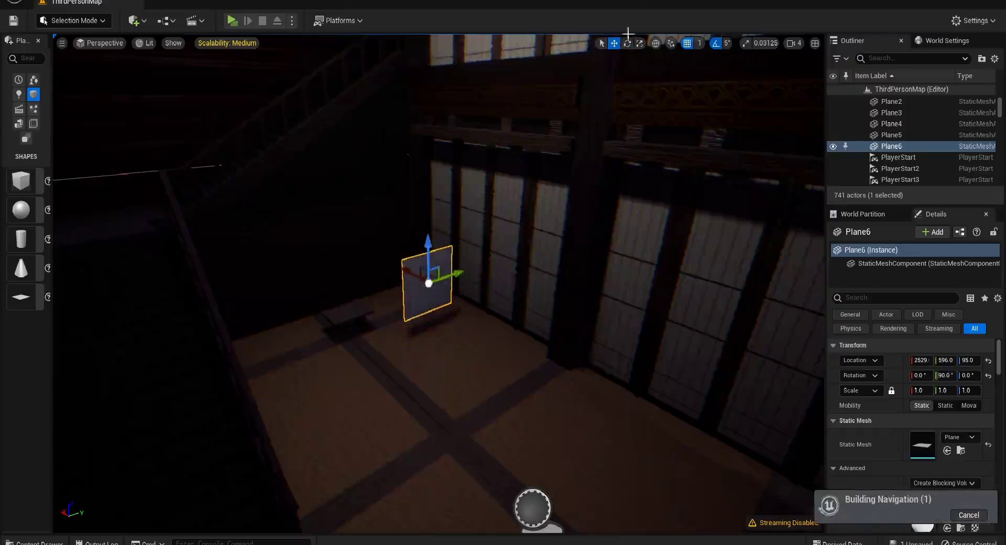
Step: Turn the plane about its vertical axis, slide it along X, and fly in to face it
left_click(626, 42)
left_click_drag(427, 313, 372, 312)
mouse_move(574, 283)
right_mouse_down()
mouse_move(644, 286)
mouse_move(563, 274)
right_mouse_up()
left_click(613, 43)
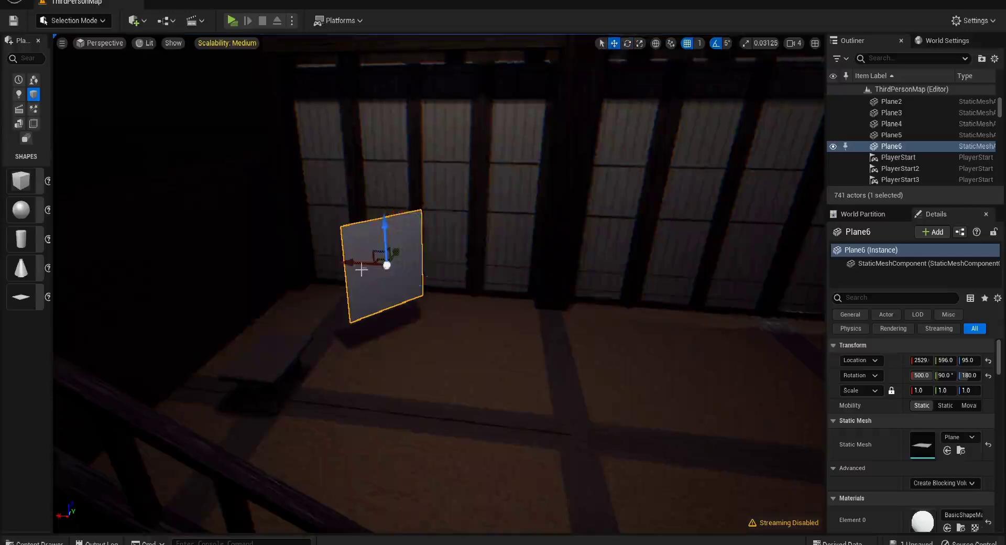
left_click_drag(361, 269, 336, 220)
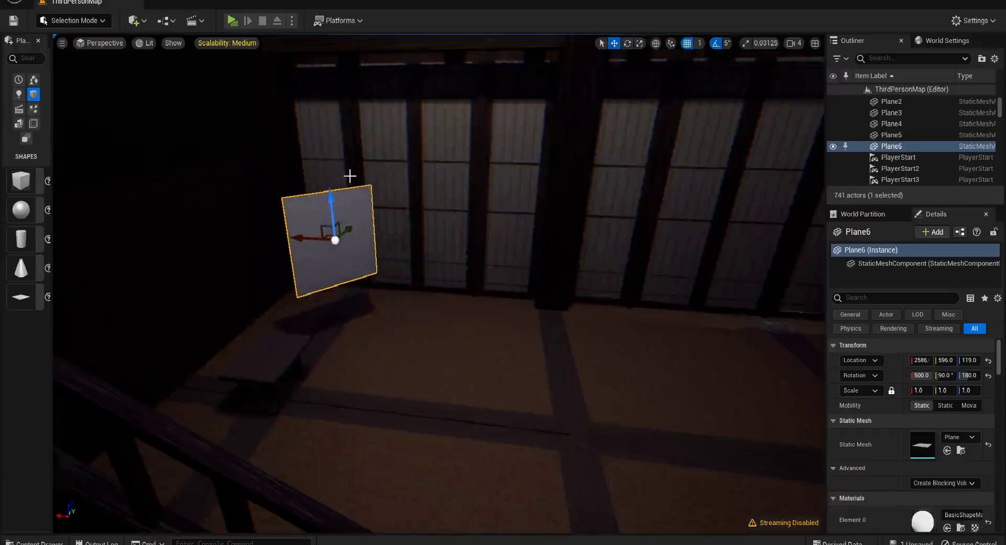
key("w")
right_click_drag(344, 210, 286, 188)
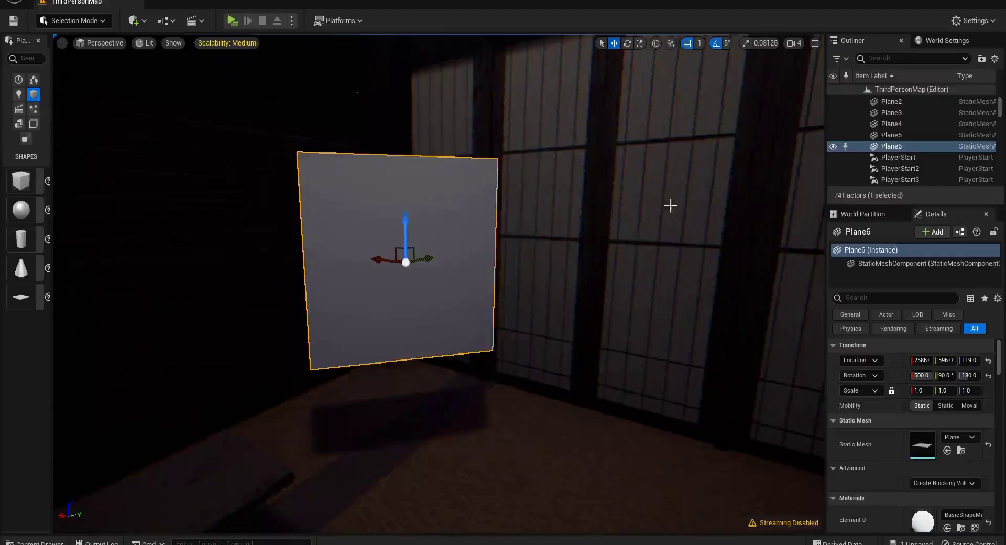
Step: Import the noisy-background texture into the Content folder
left_click(37, 541)
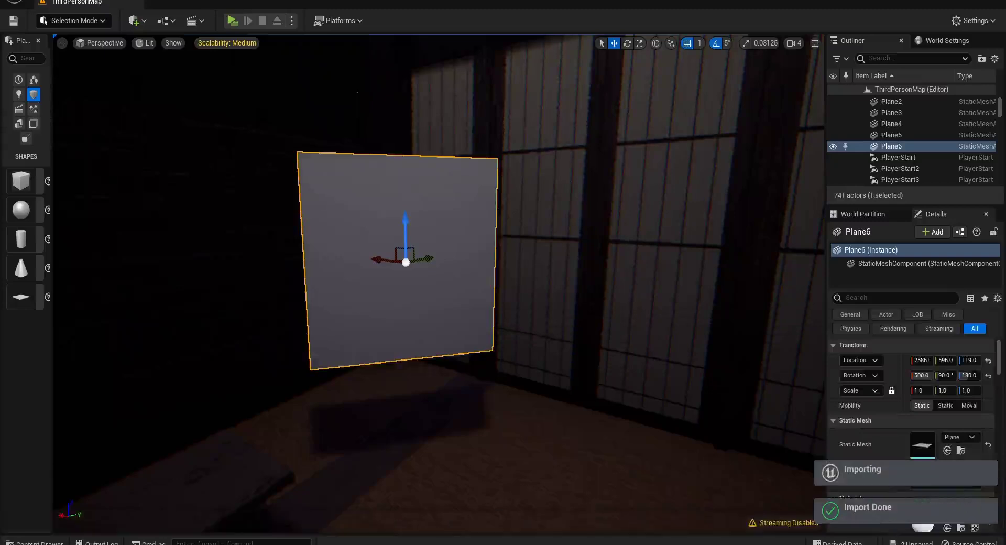
left_click(35, 542)
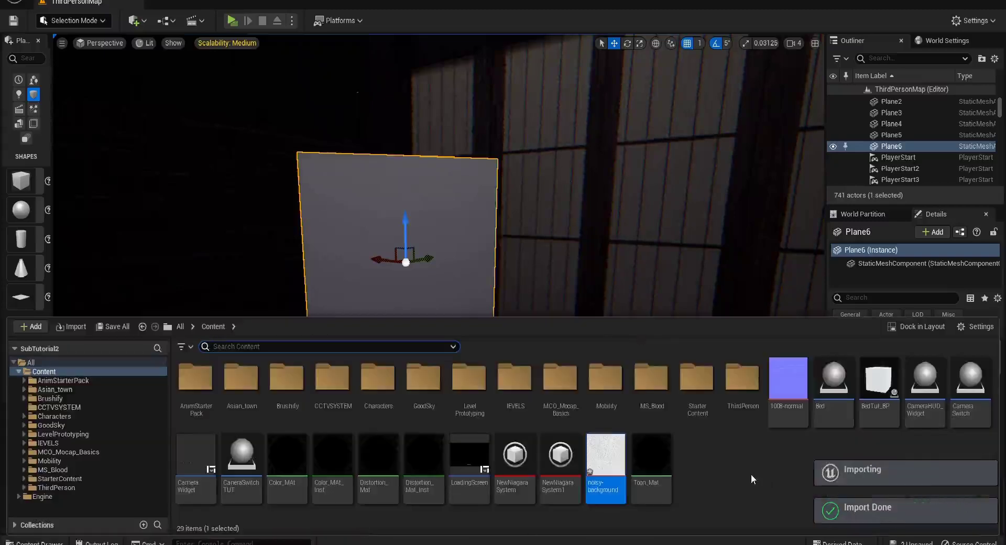
left_click(583, 485)
mouse_move(599, 440)
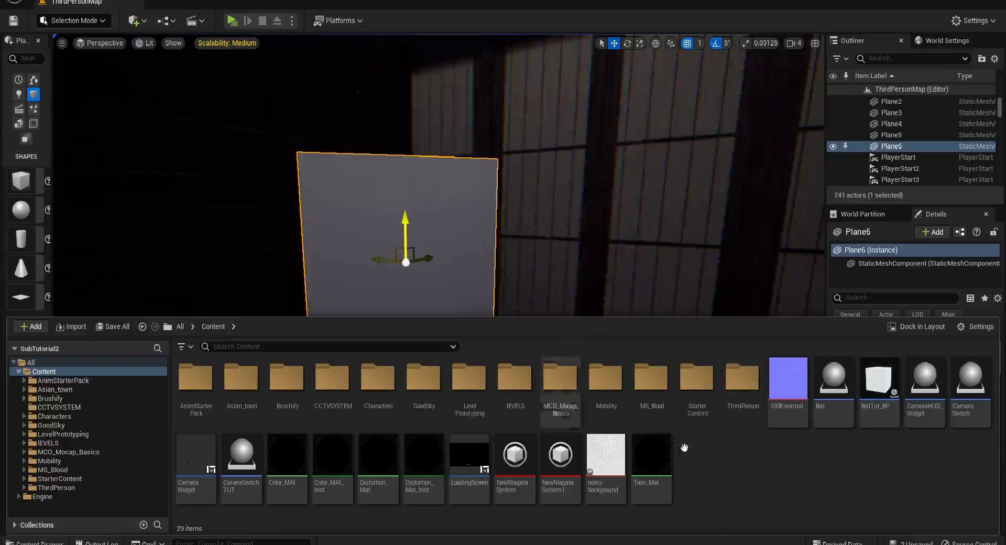
Step: Create a new material asset named StaticTVMat
right_click(703, 461)
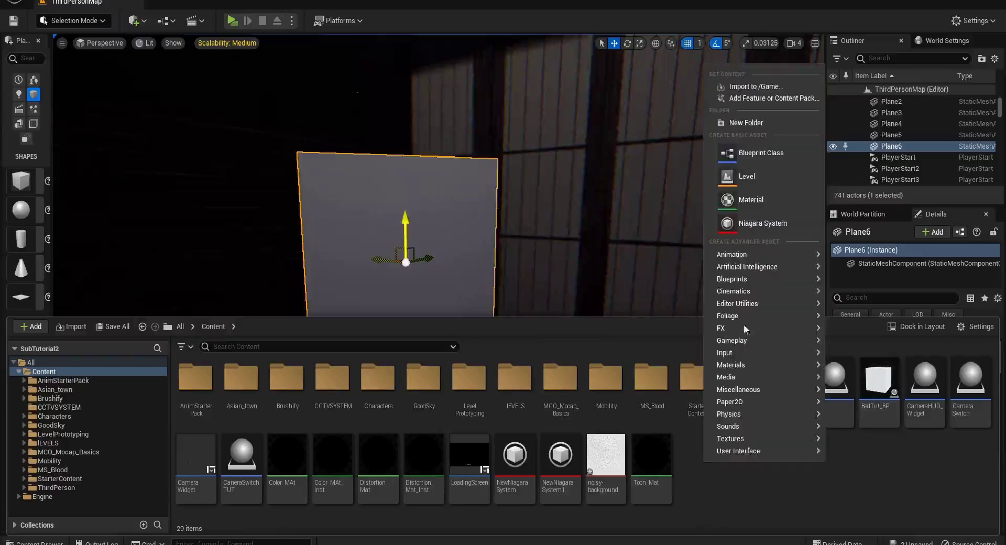
left_click(757, 200)
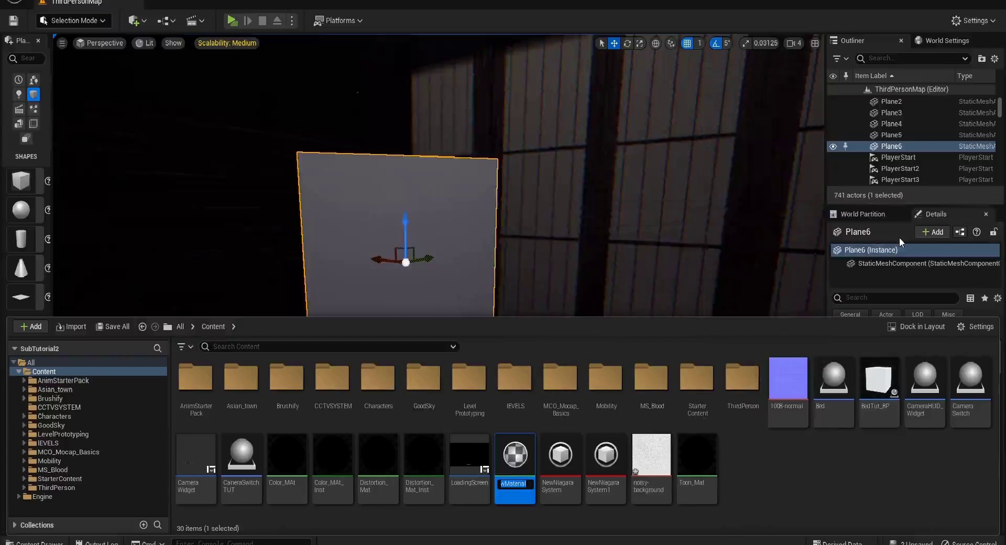
type("S")
type("taticTVMat")
key("Return")
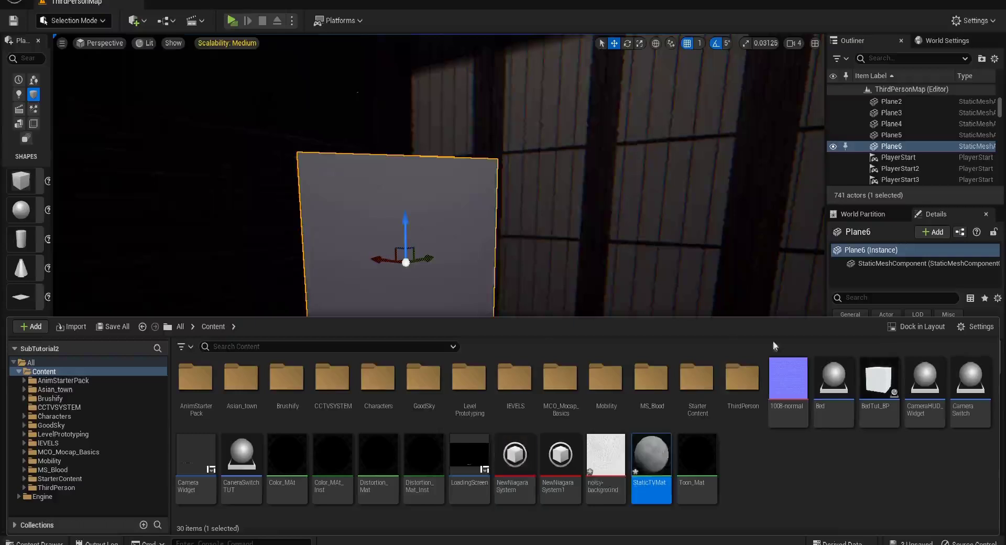
Step: Open StaticTVMat and add the noisy-background texture as a Texture Sample node
double_click(659, 455)
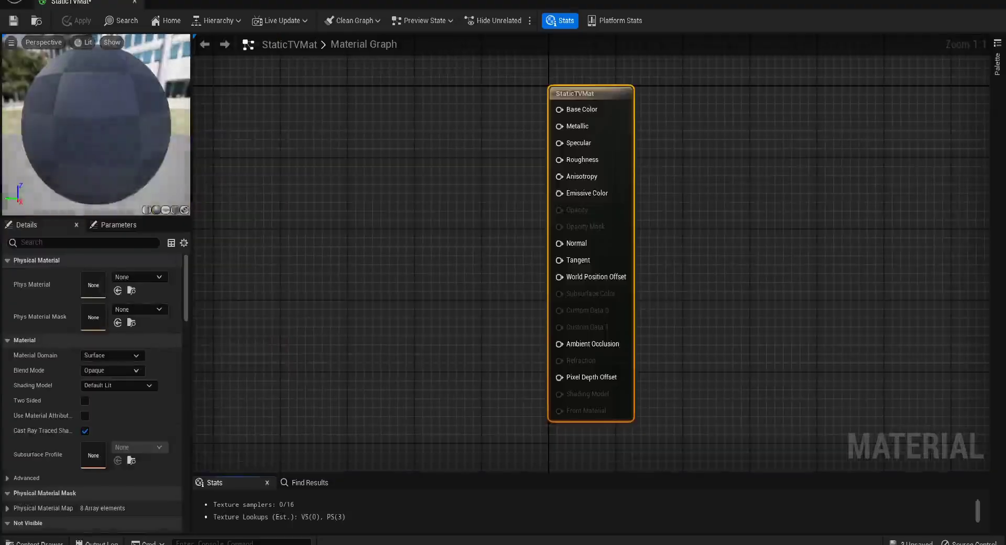
scroll(923, 288, "down", 2)
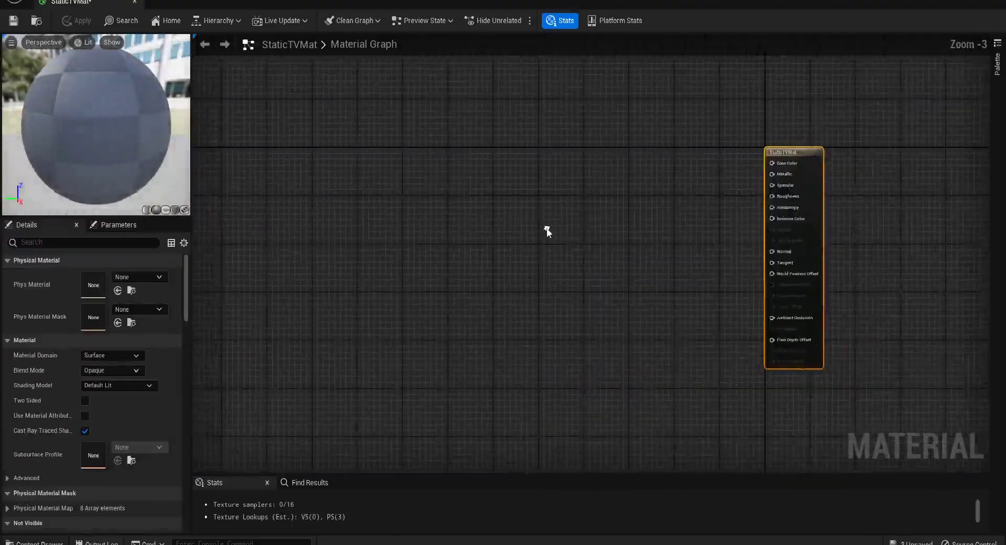
key("ctrl+space")
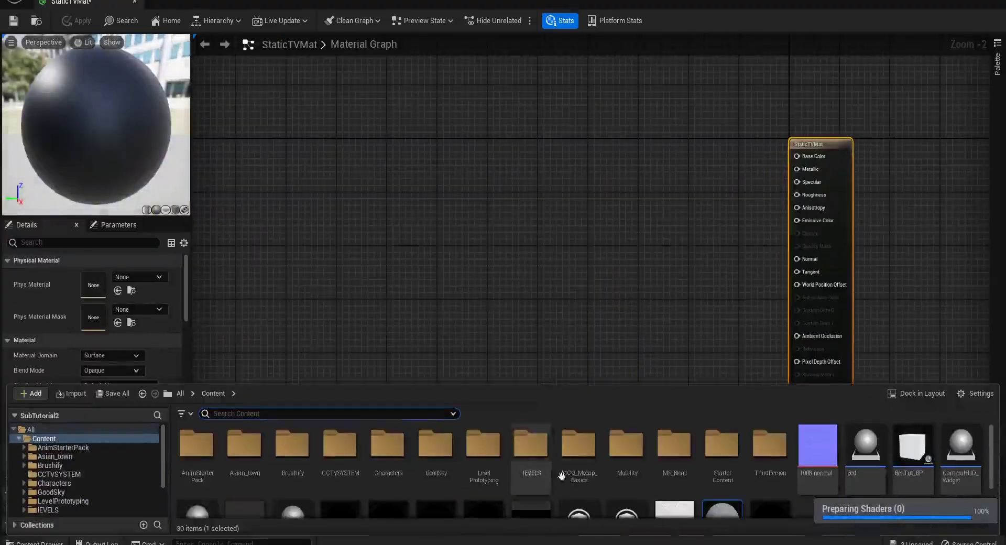
scroll(768, 434, "down", 3)
left_click_drag(673, 461, 487, 186)
left_click_drag(514, 265, 568, 253)
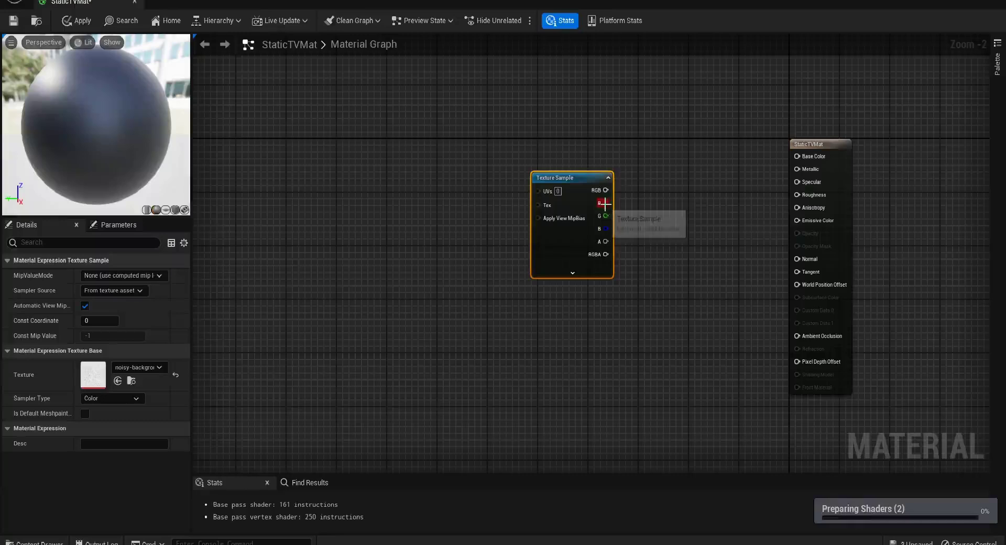
Step: Route the texture's red channel through a Round node into Emissive Color and tidy nodes
left_click_drag(722, 211, 801, 224)
type("round")
key("Return")
left_click_drag(535, 150, 707, 216)
left_click_drag(589, 178, 666, 194)
right_click_drag(538, 188, 604, 204)
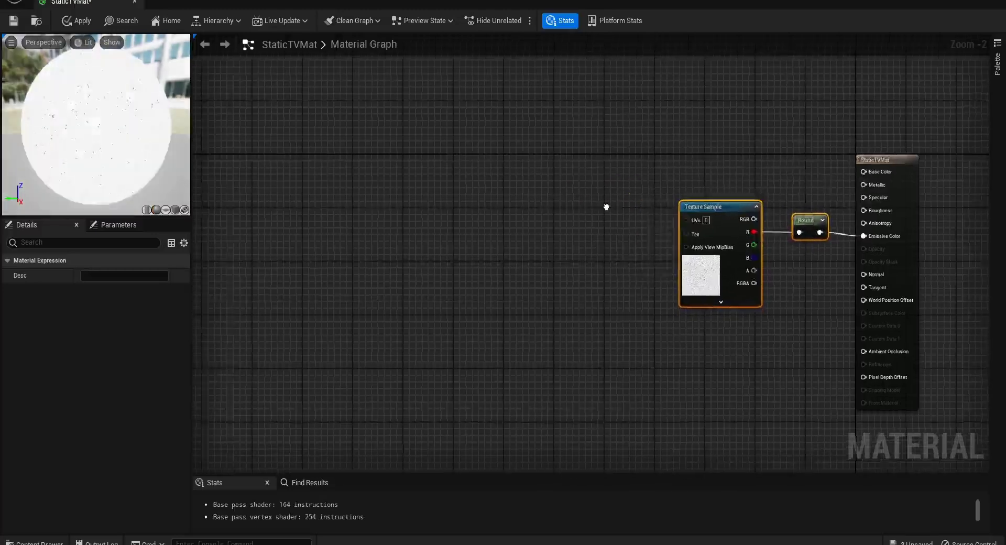
right_click_drag(393, 207, 472, 194)
Step: Add a TexCoord node to the StaticTVMat graph
right_click(423, 174)
type("Te")
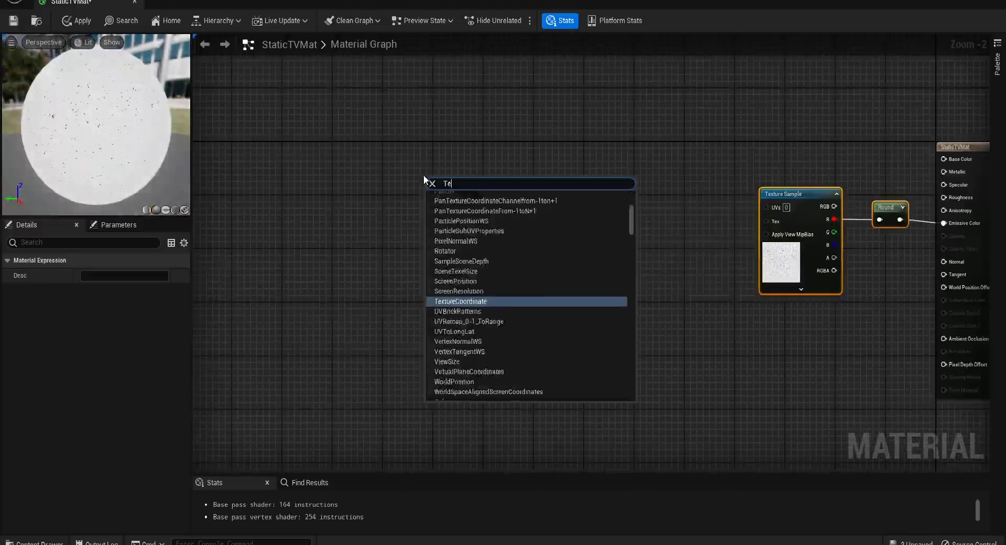
type("xturecoord")
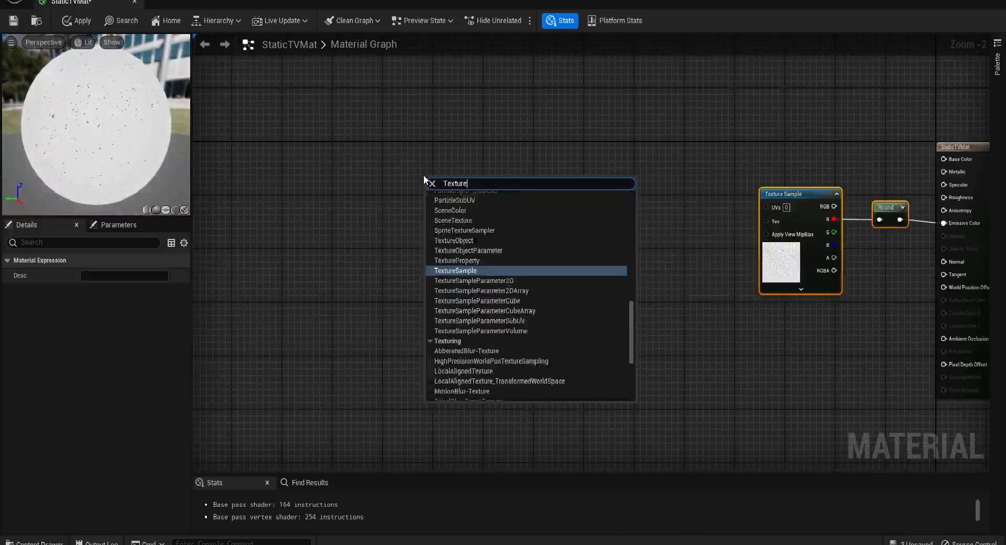
key("Return")
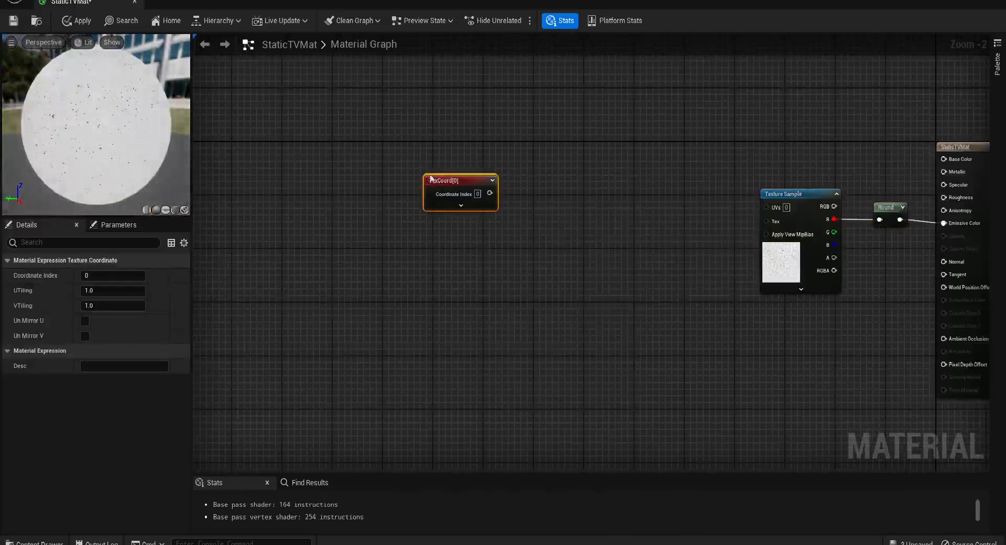
left_click_drag(423, 179, 375, 165)
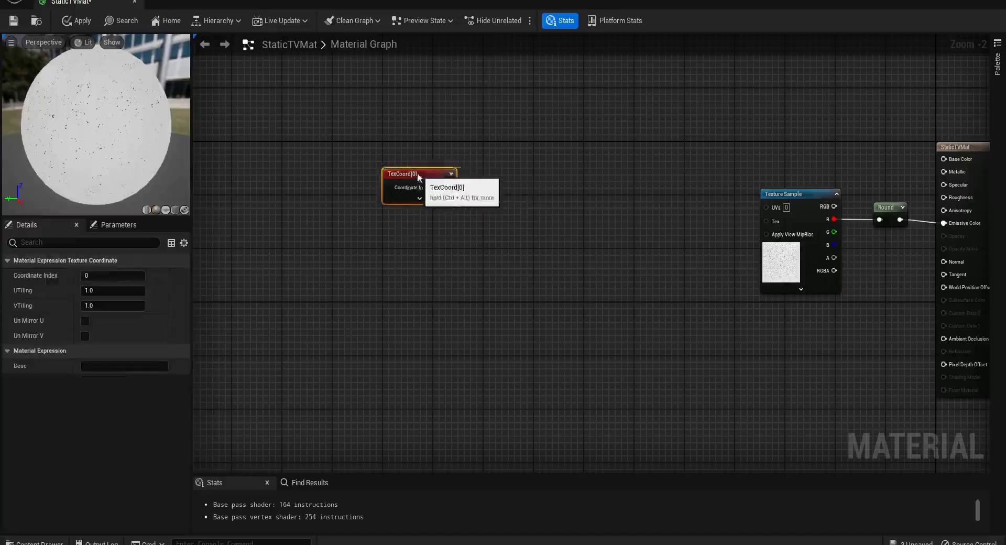
left_click(389, 239)
Step: Add a scalar parameter Time (default 10) and multiply TexCoord by it
left_click(386, 232)
type("s")
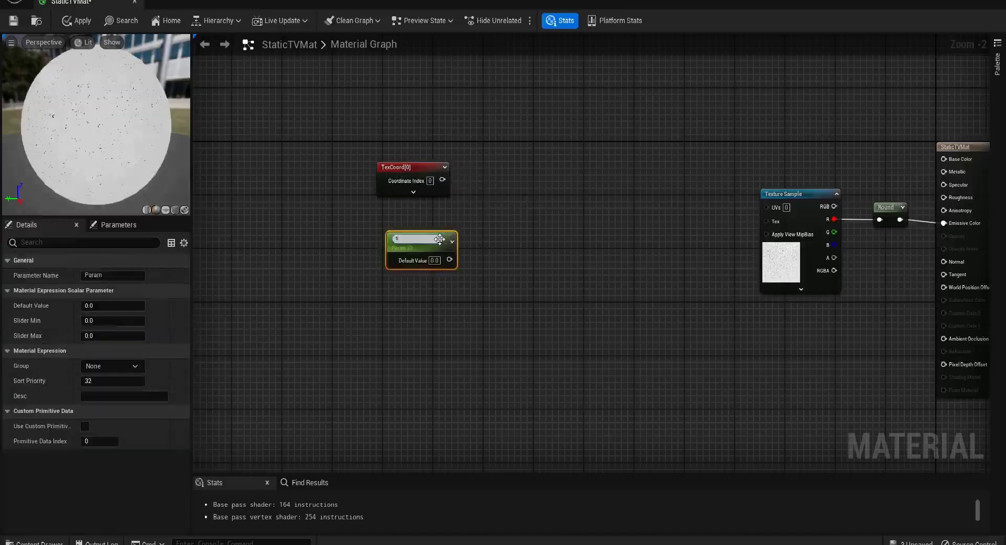
type("ime")
key("Return")
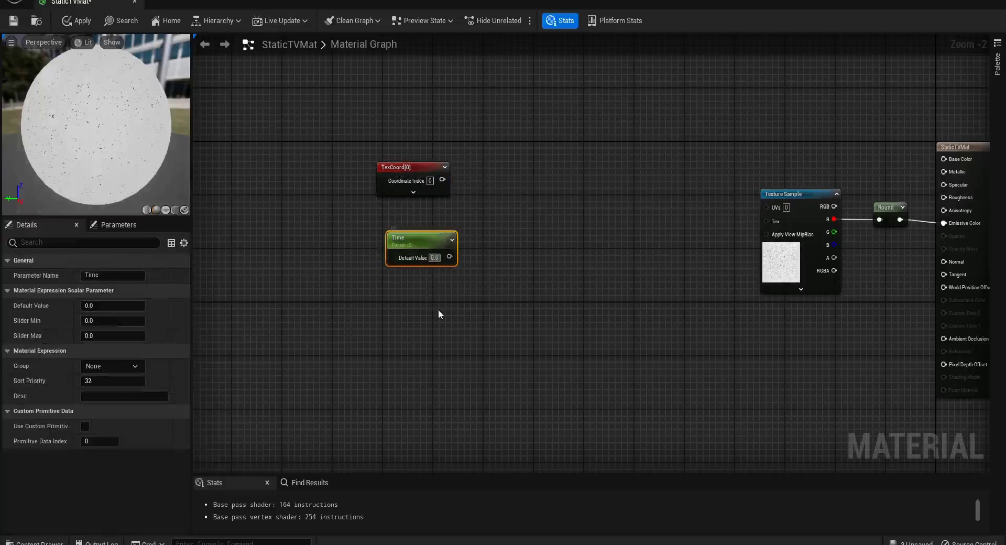
type("1")
left_click_drag(430, 239, 420, 229)
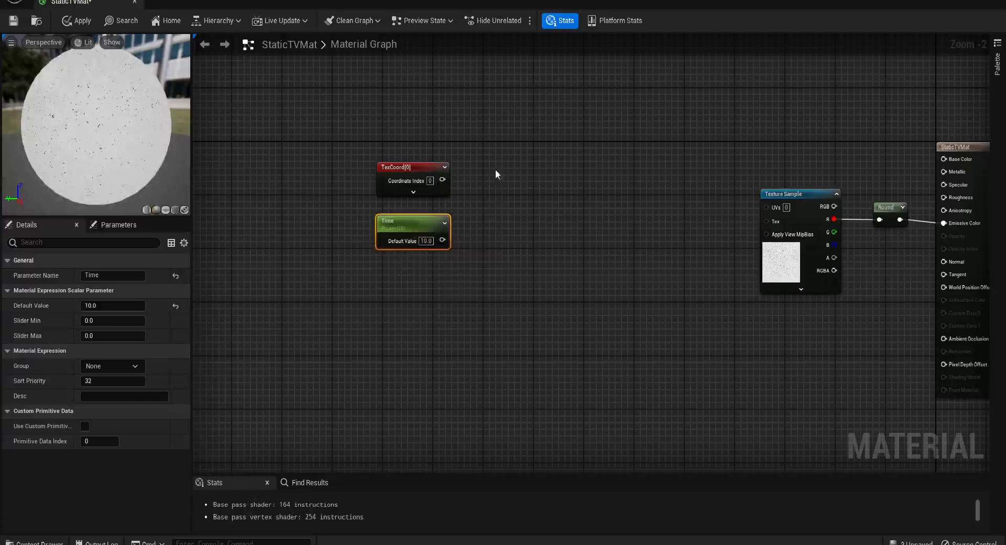
left_click(479, 162)
left_click_drag(441, 180, 488, 178)
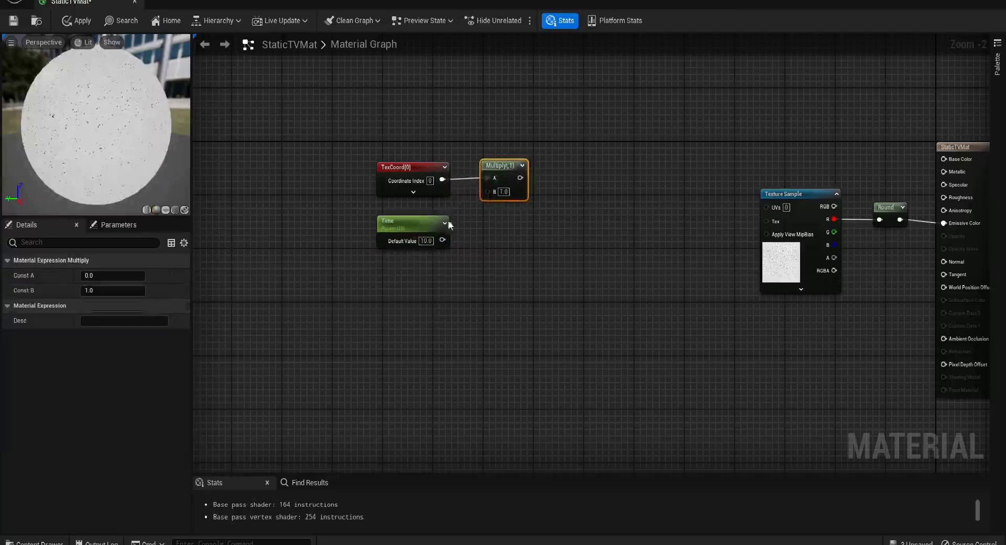
left_click_drag(442, 240, 487, 192)
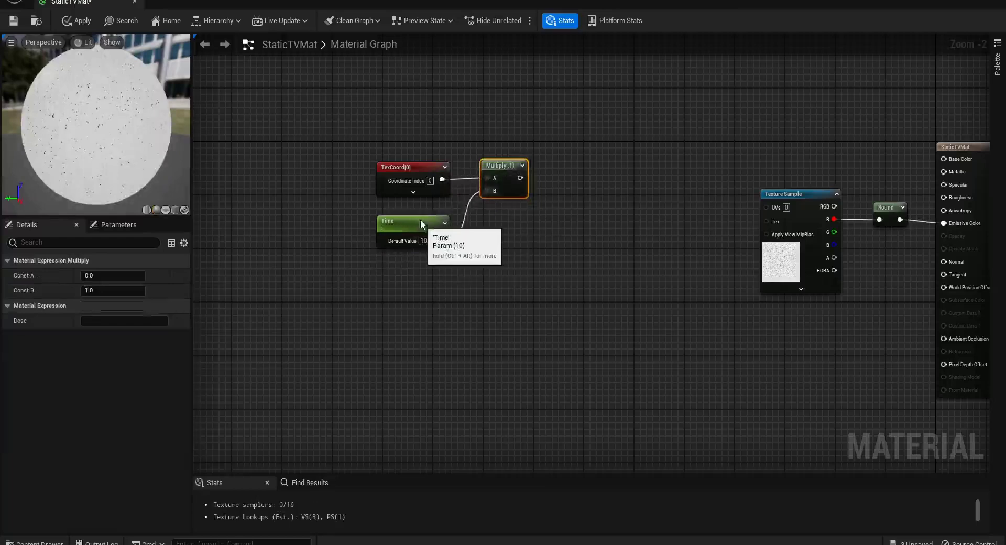
left_click_drag(419, 224, 419, 217)
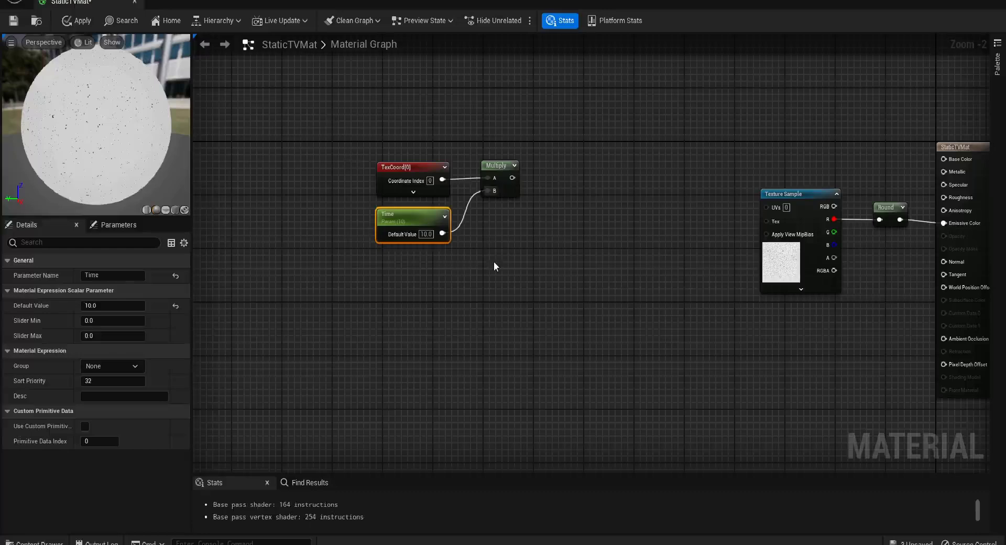
Step: Feed the Multiply result into a new Panner node
left_click_drag(329, 110, 493, 261)
left_click_drag(485, 179, 510, 234)
type("Panner")
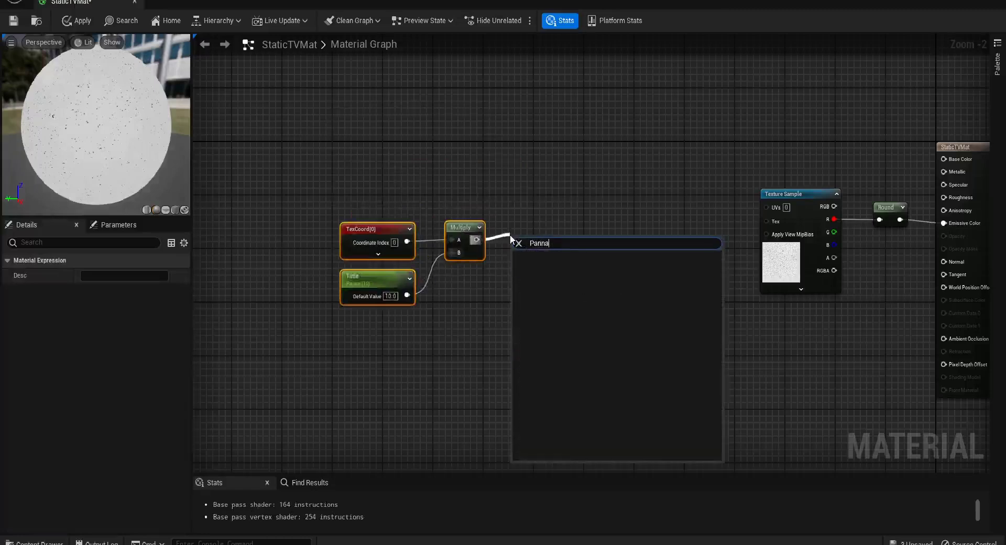
key("Return")
left_click_drag(540, 239, 532, 227)
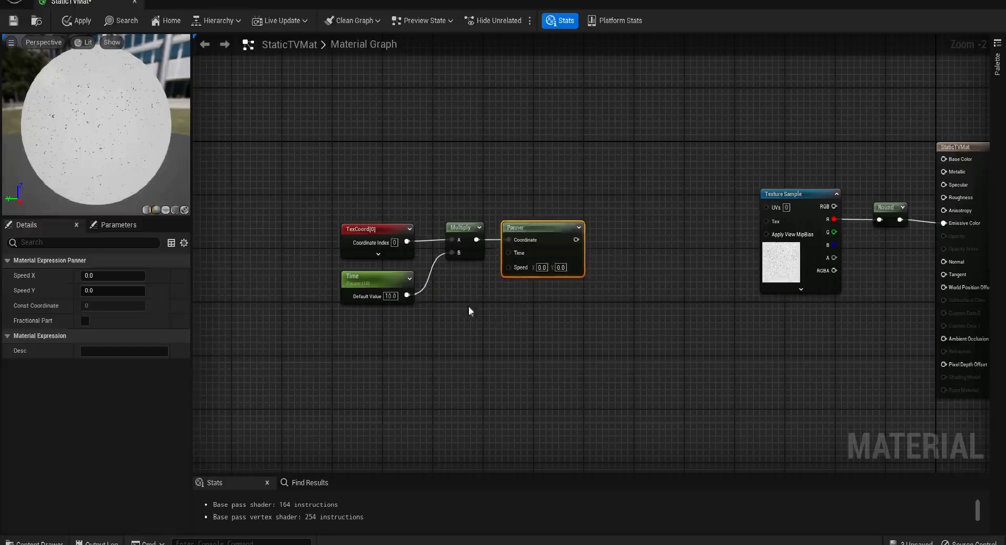
Step: Drive the Panner's Speed with a Constant of 1.0
left_click(454, 296)
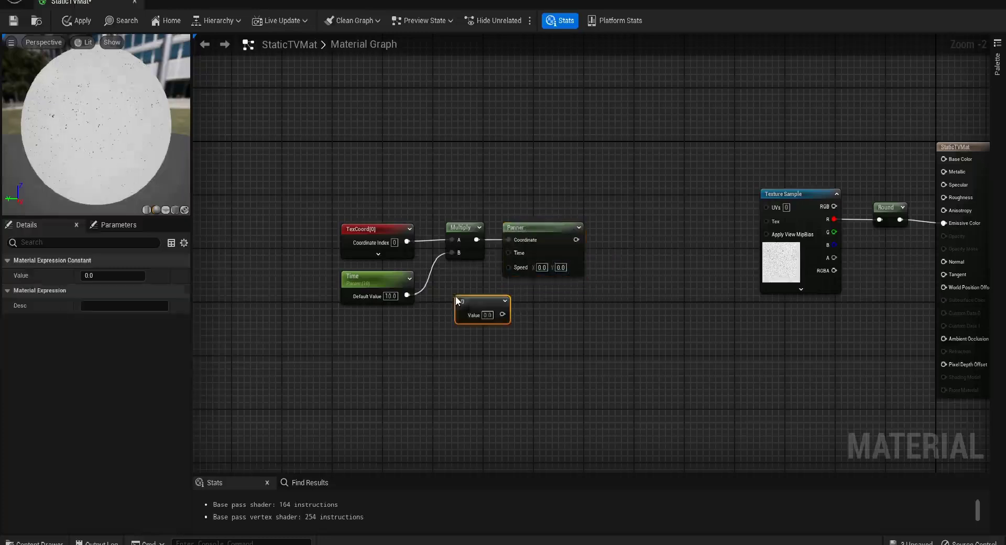
left_click(487, 315)
type("1")
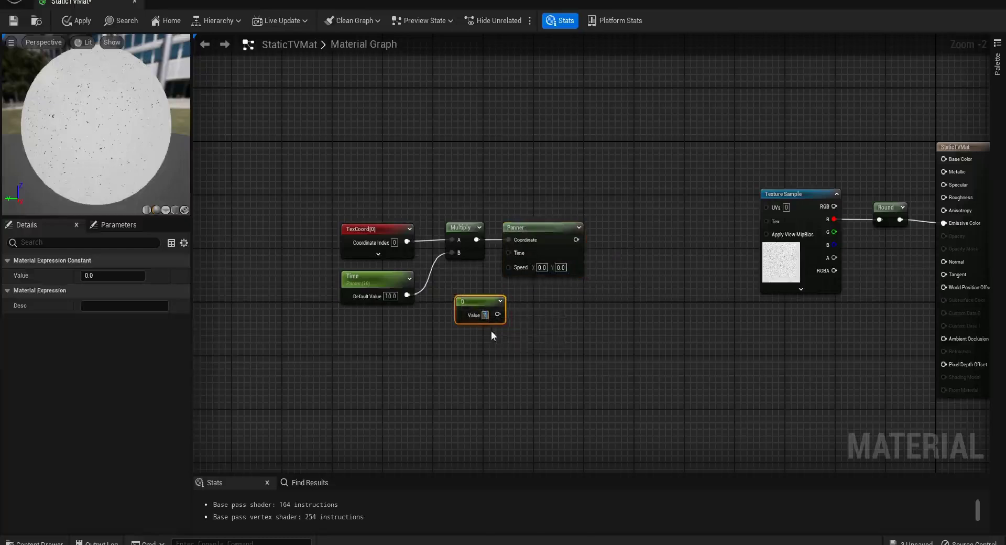
left_click(507, 328)
left_click_drag(501, 314, 508, 268)
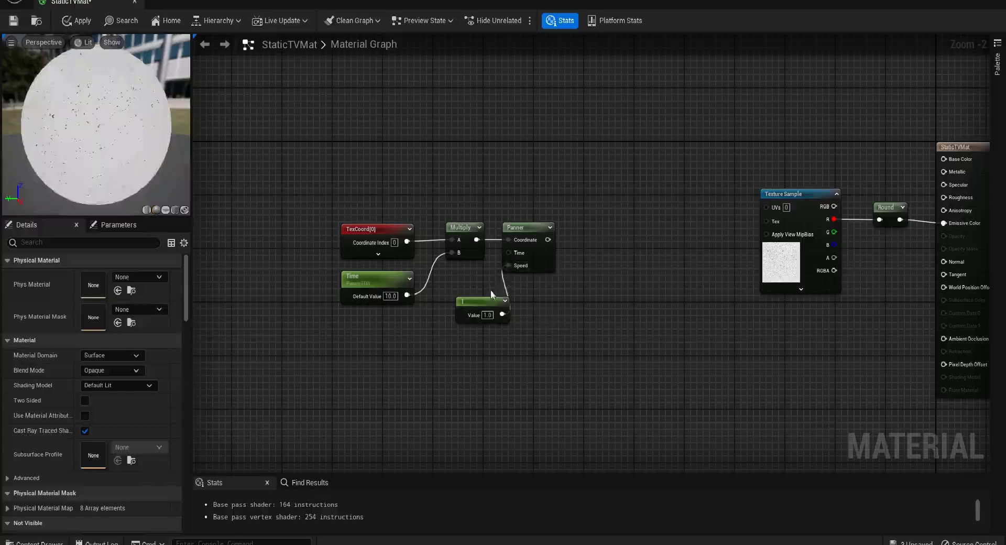
left_click_drag(481, 303, 465, 296)
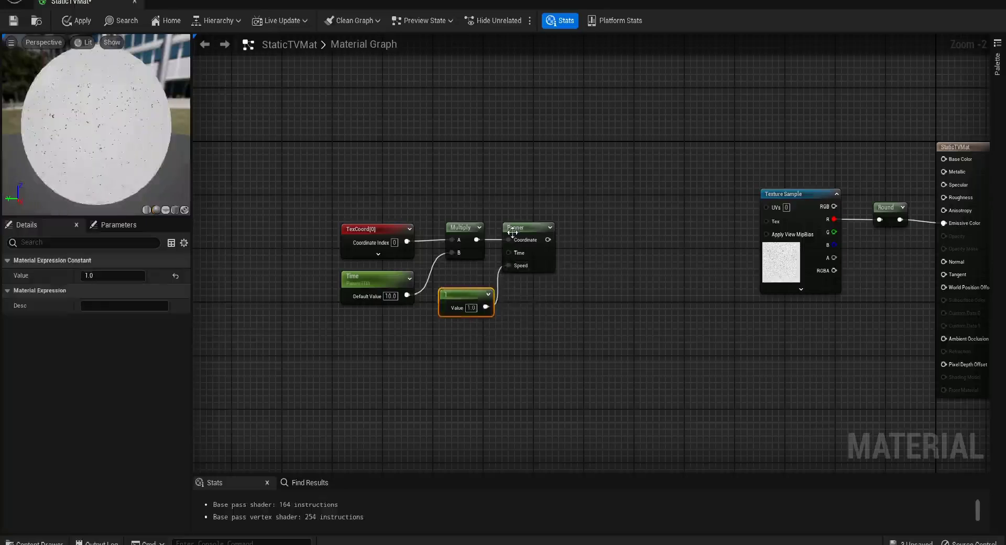
left_click_drag(547, 240, 568, 240)
Step: Add a Rotator with Speed 3 after the Panner and wire it into the Texture Sample's UVs
type("Rot")
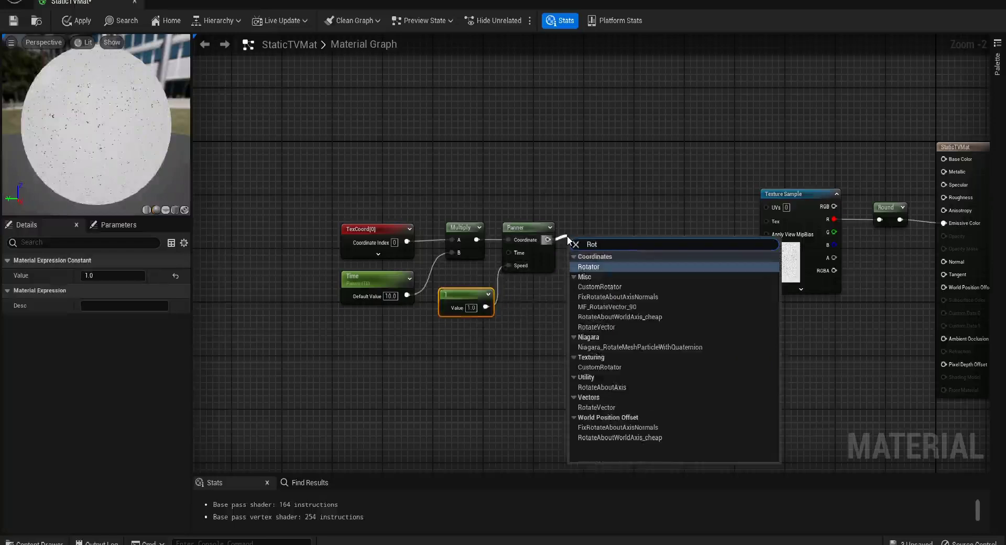
key("Return")
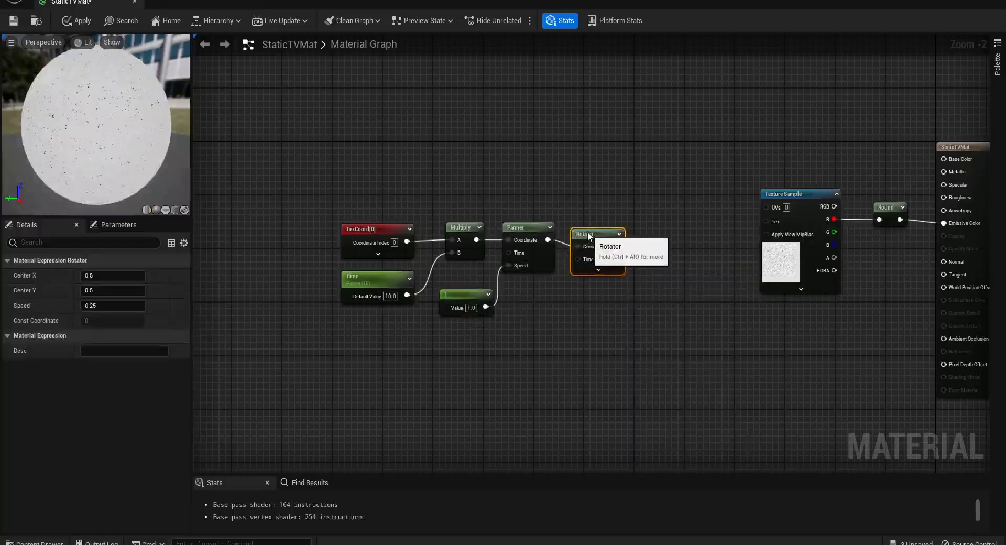
left_click(98, 307)
type("3")
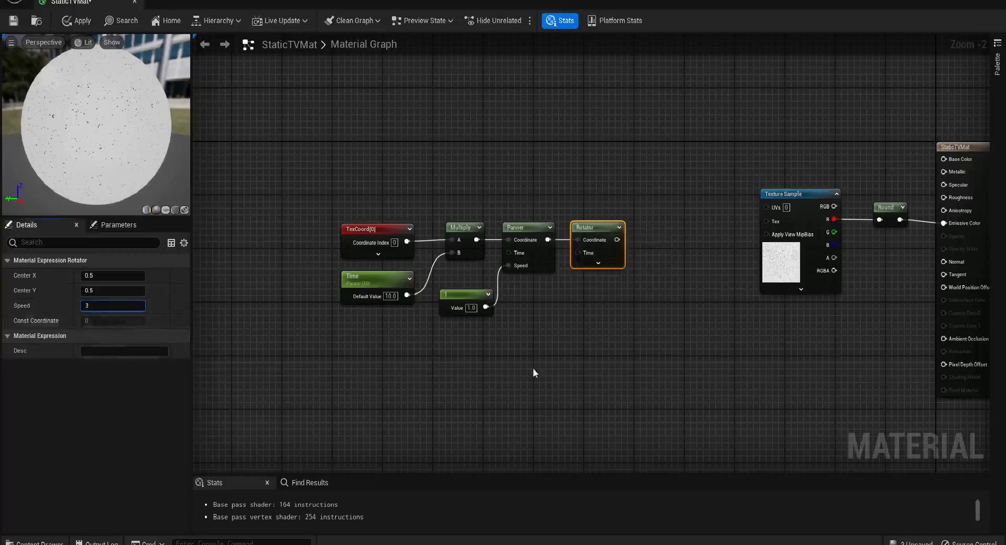
left_click(534, 373)
left_click_drag(617, 239, 767, 207)
left_click_drag(337, 179, 636, 345)
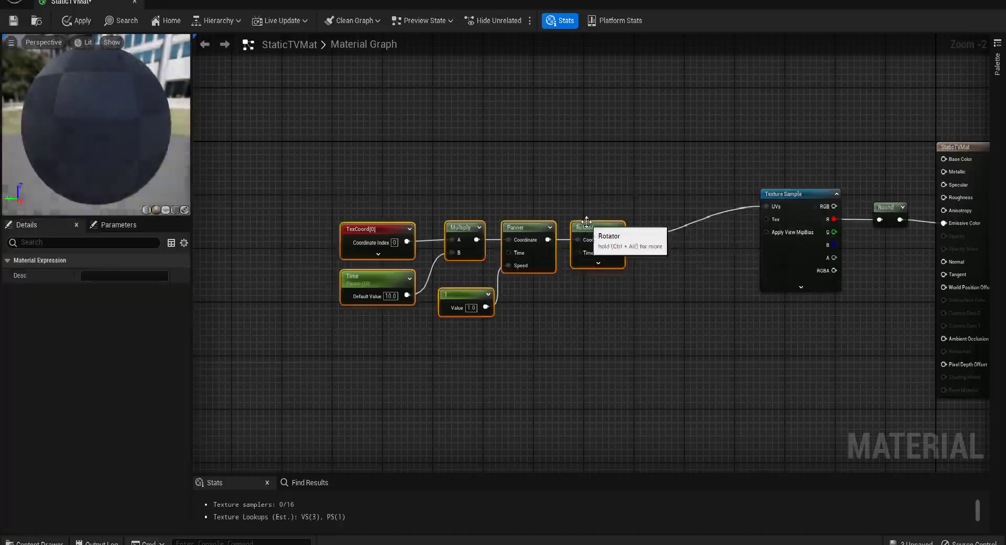
left_click_drag(586, 220, 693, 187)
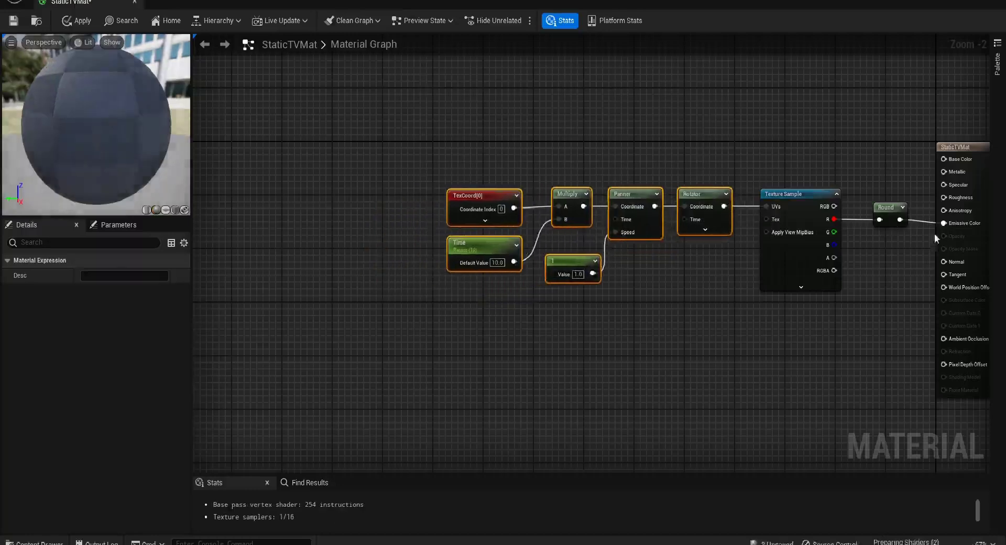
right_click_drag(891, 260, 826, 260)
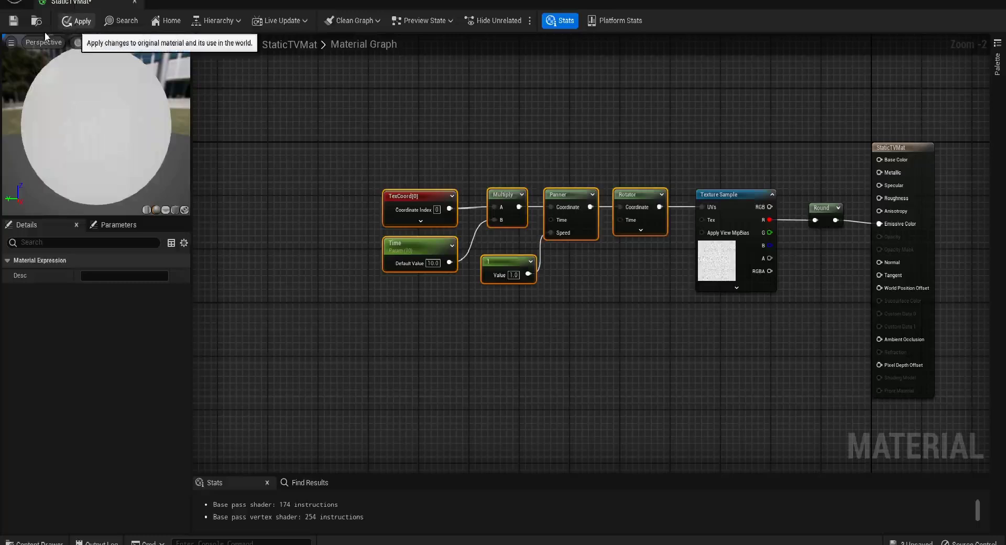
Step: Apply StaticTVMat's changes and drag the material onto the plane in ThirdPersonMap
left_click(76, 21)
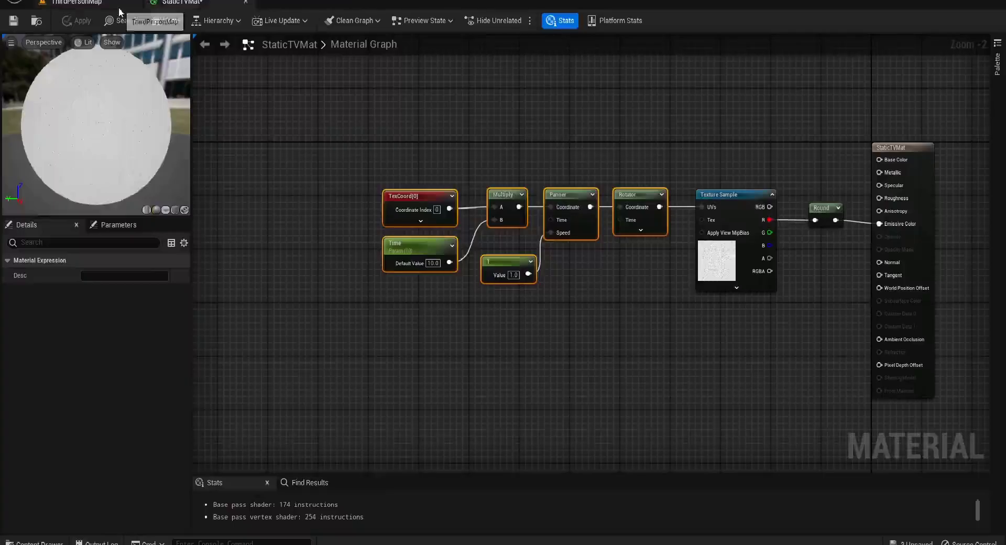
left_click(79, 3)
key("ctrl+space")
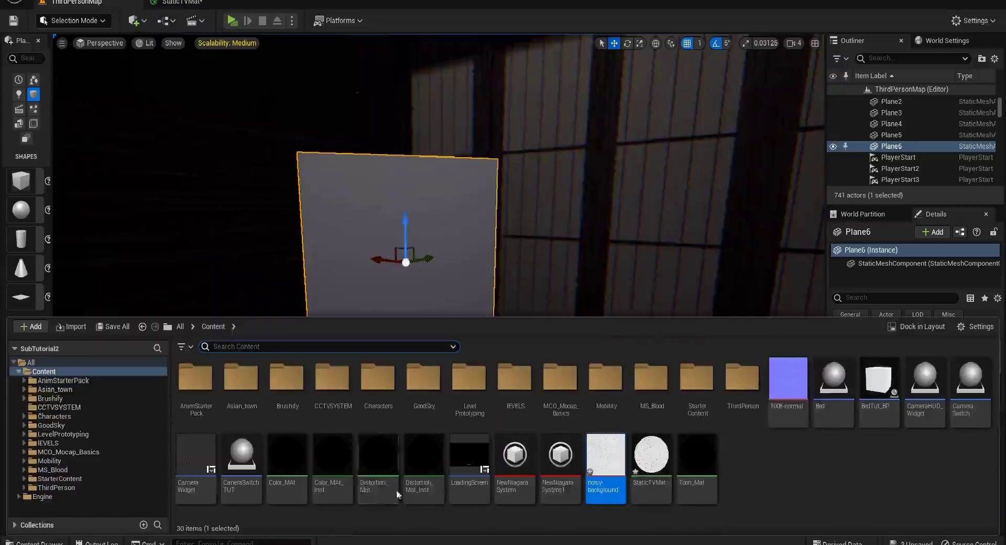
left_click(651, 454)
left_click_drag(651, 454, 384, 310)
Step: Fly around the dark room to inspect the glowing white plane, then select it
mouse_move(583, 386)
right_mouse_down()
mouse_move(558, 386)
mouse_move(584, 387)
right_mouse_up()
key("s")
left_click(583, 387)
key("w")
right_click_drag(521, 369, 466, 303)
key("s")
key("d")
key("w")
key("s")
key("s")
left_click(467, 303)
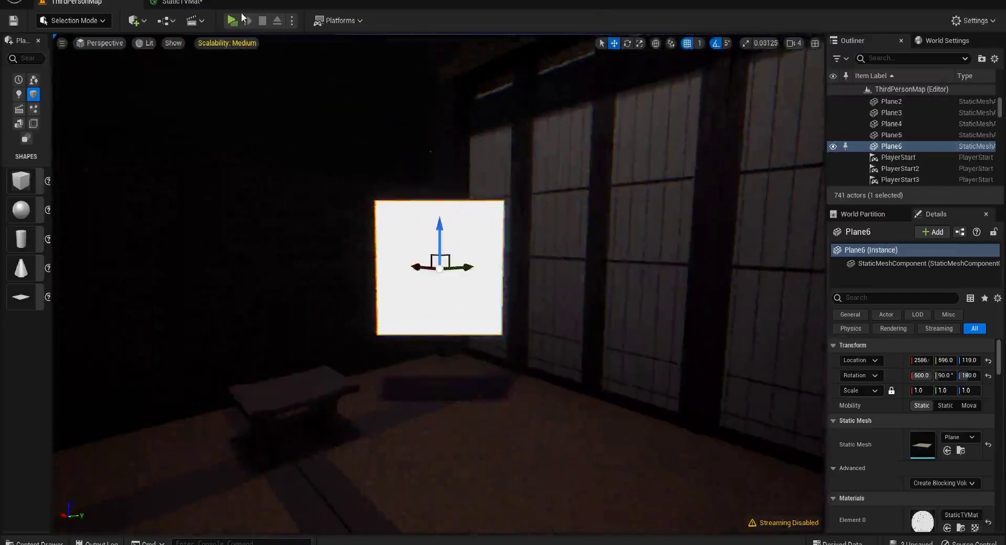
left_click(178, 2)
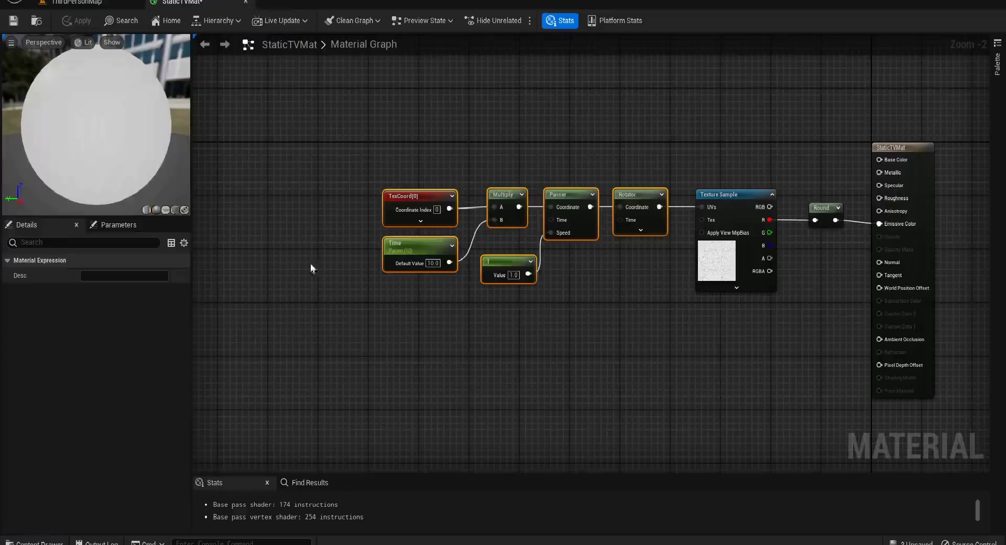
scroll(120, 144, "up", 5)
scroll(139, 130, "down", 8)
scroll(79, 136, "up", 4)
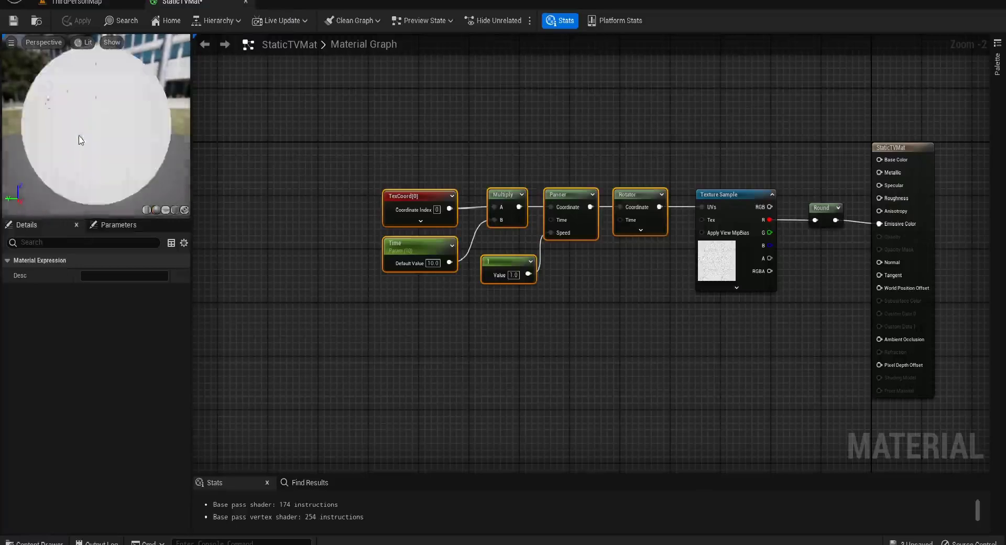
scroll(84, 139, "down", 3)
scroll(105, 138, "up", 3)
left_click(76, 2)
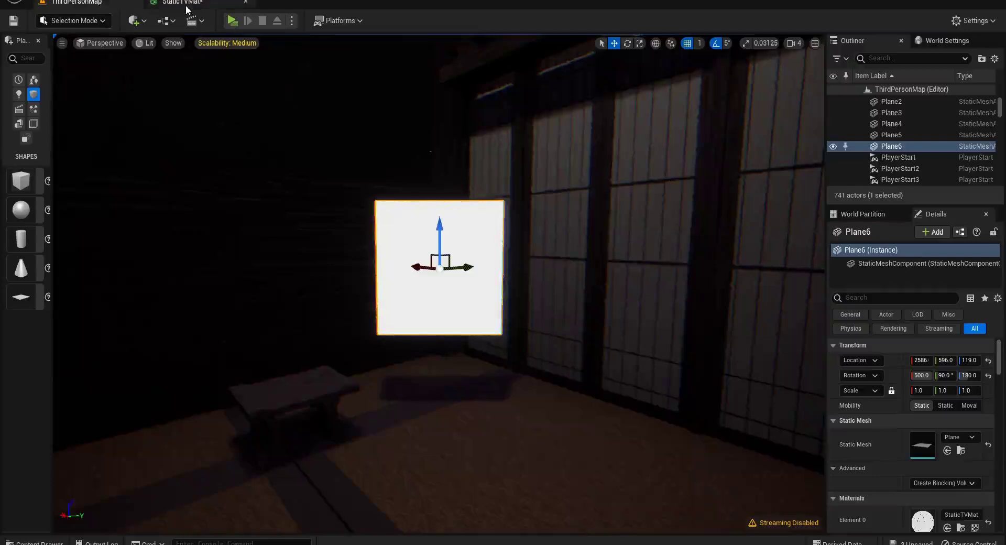
right_click_drag(395, 175, 427, 199)
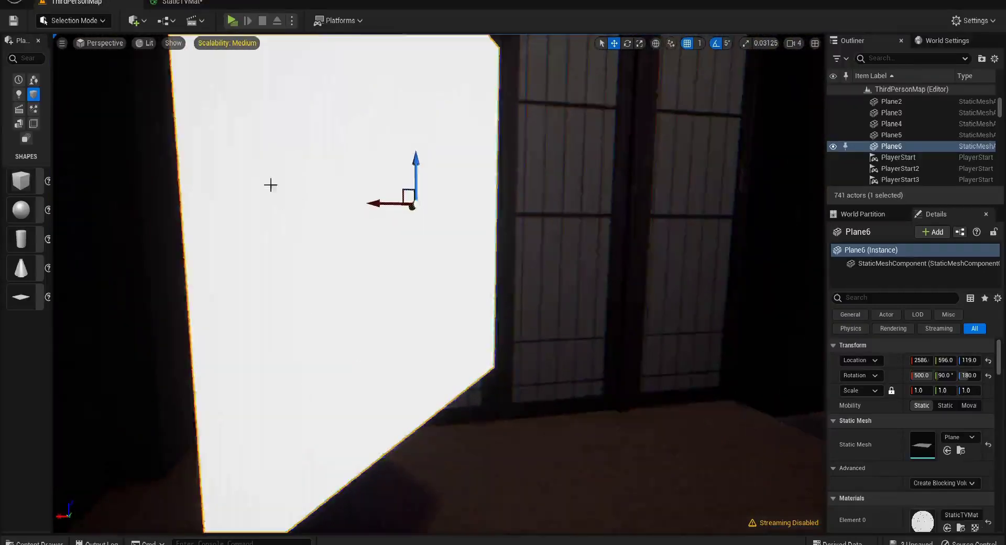
right_click_drag(275, 132, 158, 152)
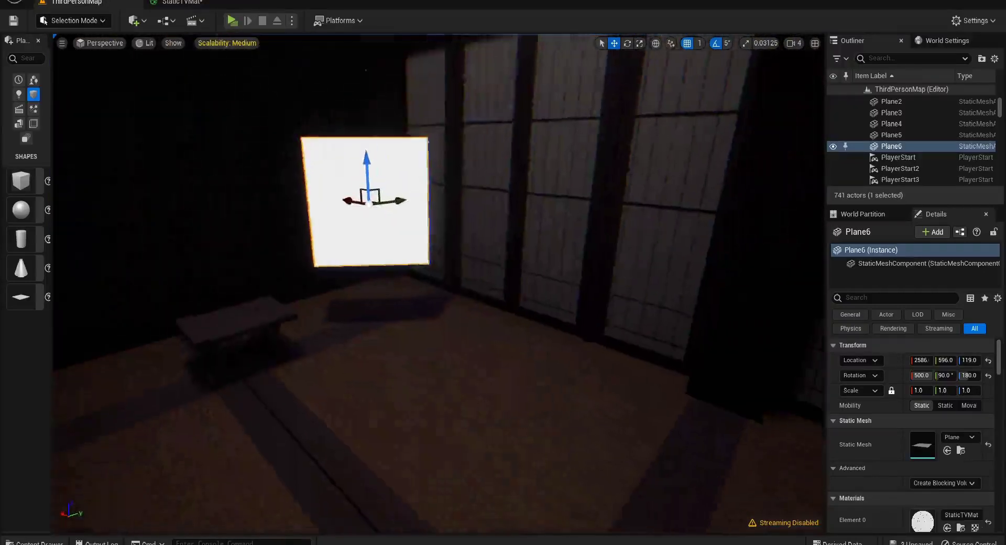
left_click(181, 3)
Step: Wire the Texture Sample's RGB output straight into Emissive Color, bypassing Round, and check the level
right_click_drag(614, 394, 512, 336)
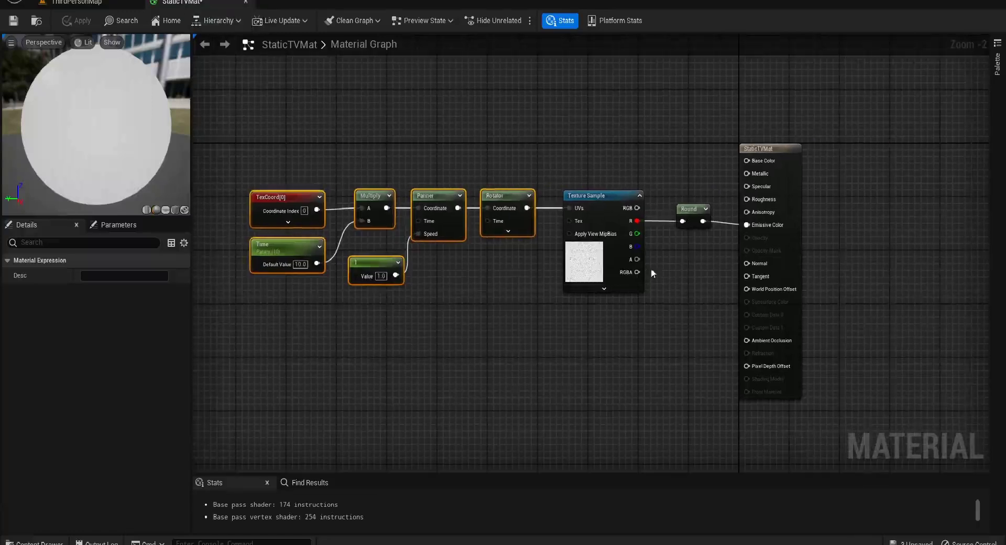
left_click(777, 198)
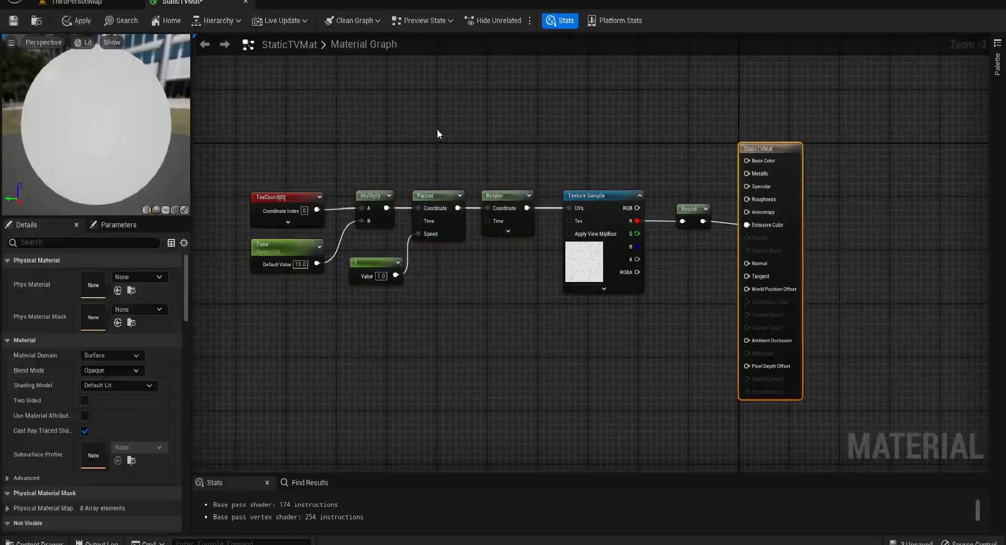
right_click_drag(437, 134, 523, 126)
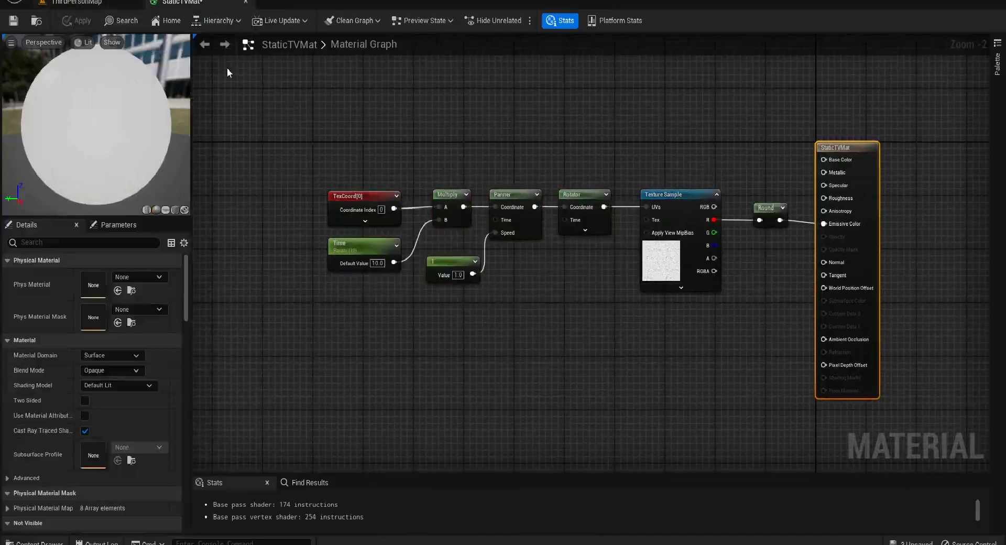
left_click_drag(713, 206, 823, 224)
left_click_drag(765, 207, 766, 140)
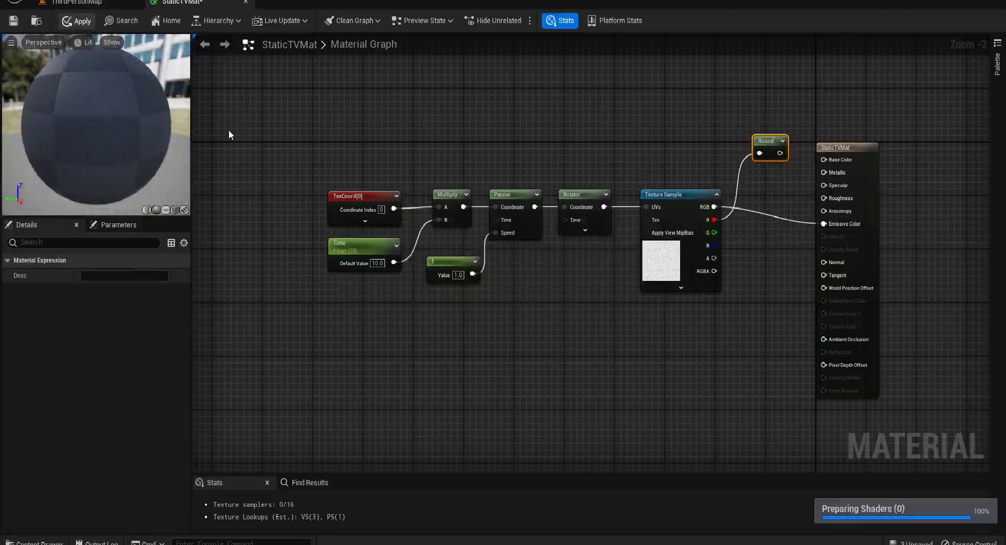
left_click(76, 3)
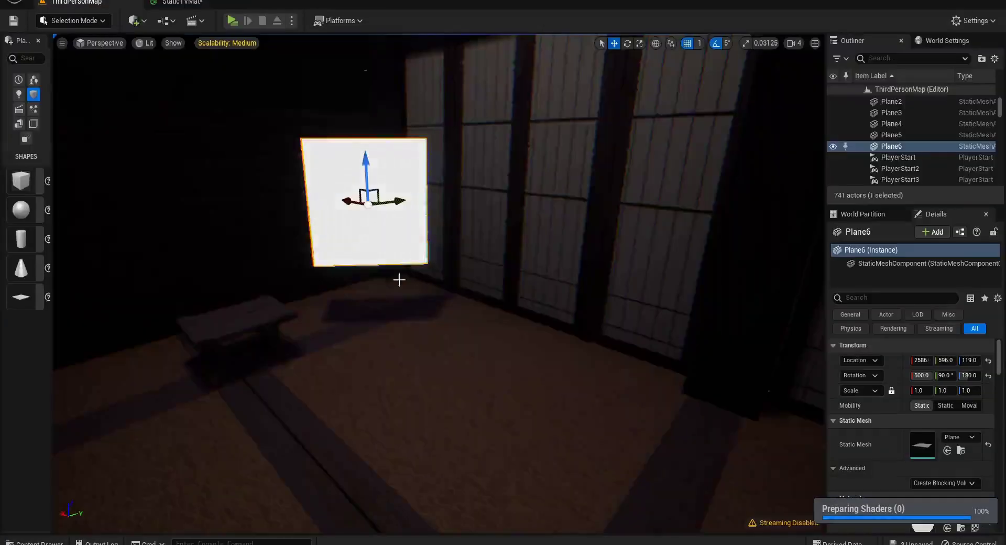
left_click(190, 4)
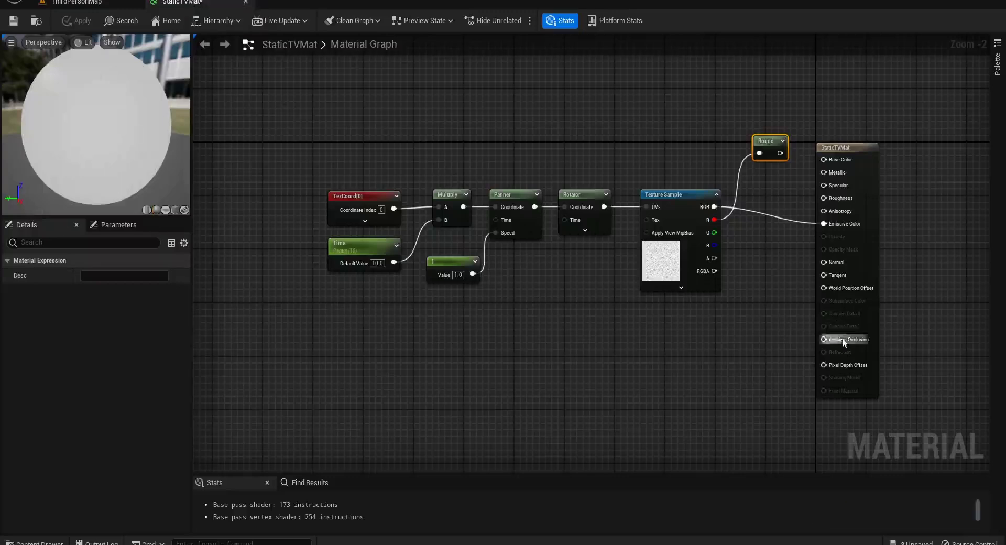
Step: Change the Rotator's Speed to 1.5, apply the material, and view the plane in the level
scroll(700, 293, "up", 1)
scroll(684, 252, "up", 1)
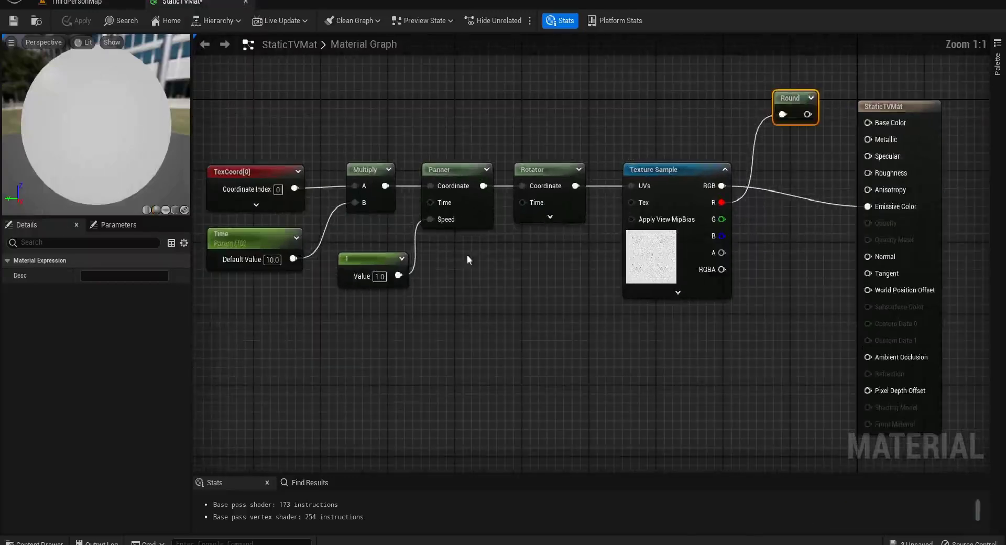
left_click(566, 198)
left_click(117, 305)
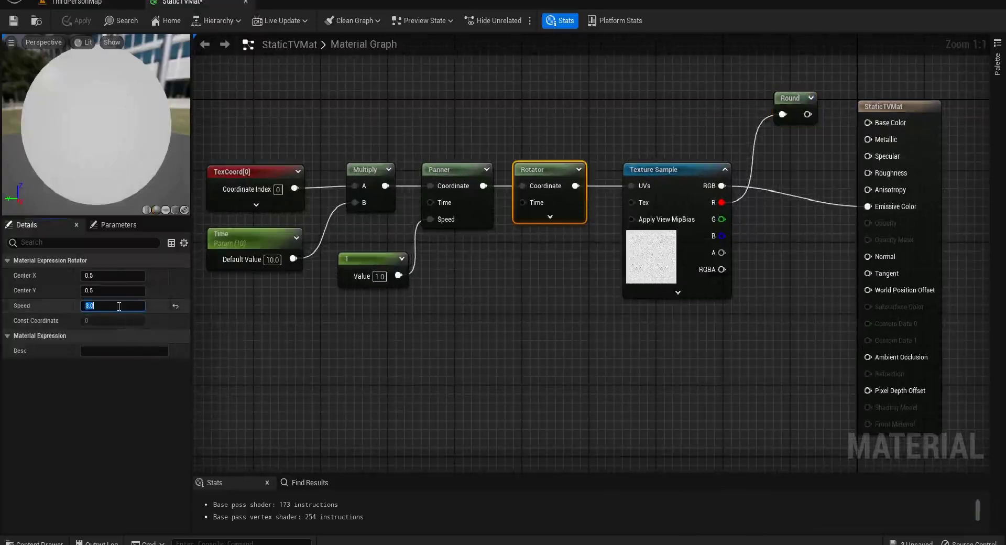
type("1.5")
key("Return")
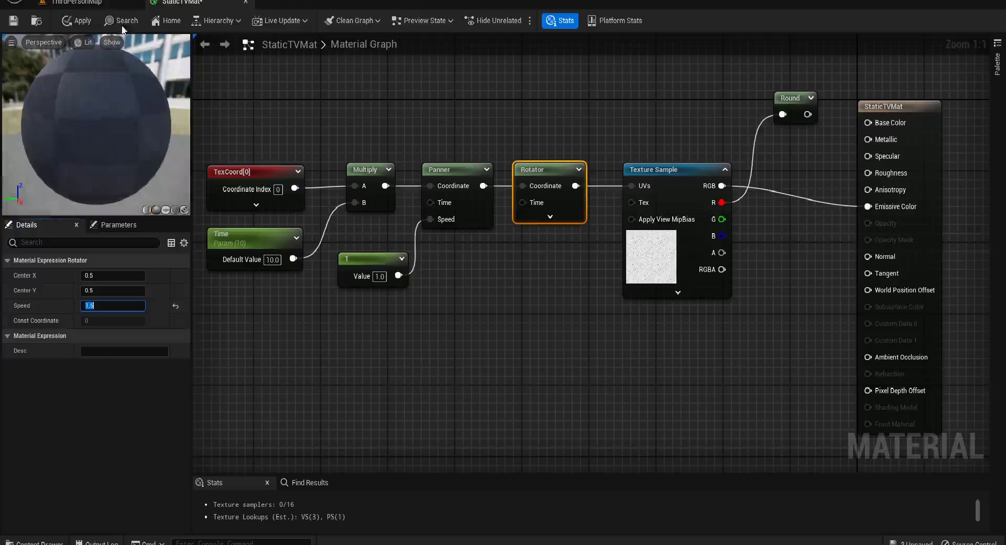
left_click(83, 20)
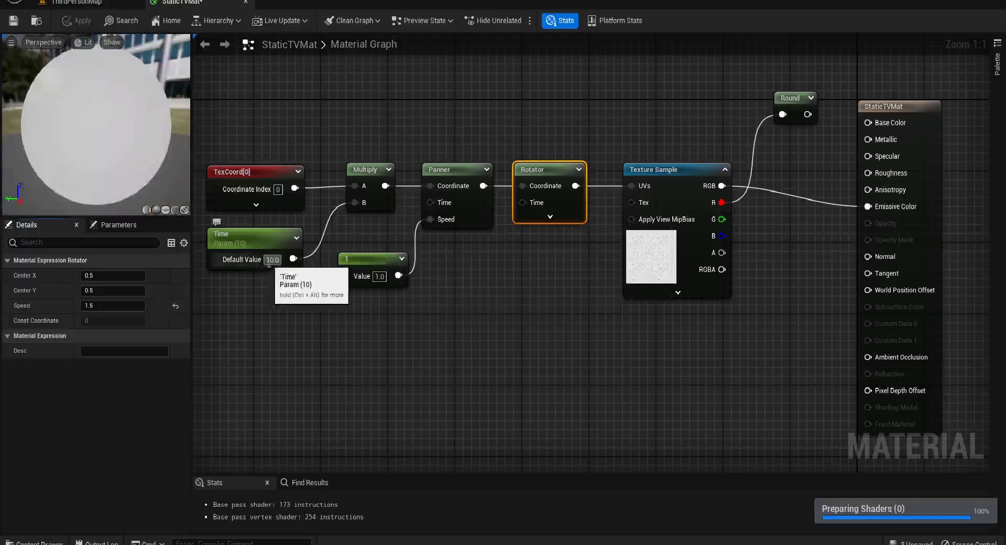
left_click(100, 4)
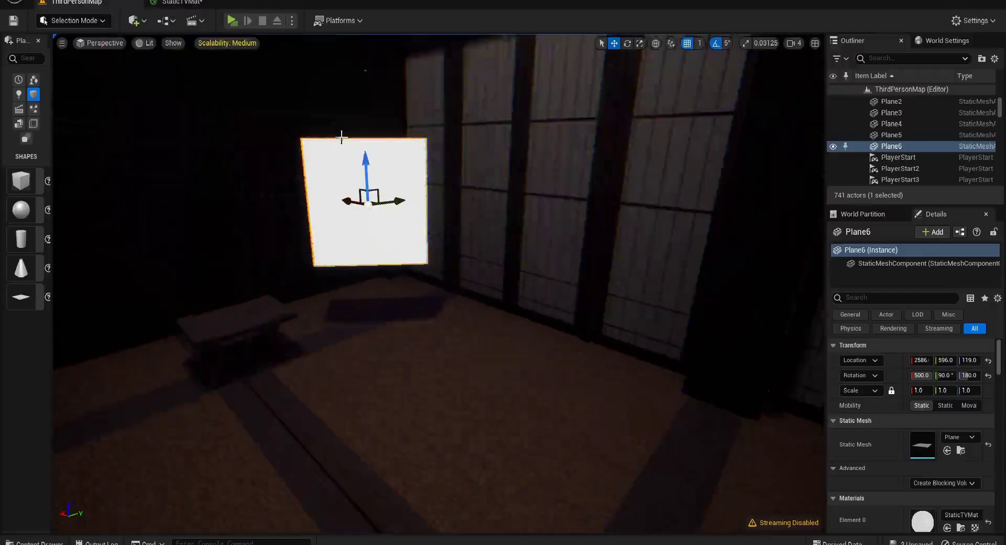
Step: Reinsert the Round node between the texture's R output and Emissive Color, then apply StaticTVMat
left_click(159, 4)
right_click_drag(531, 307, 543, 309)
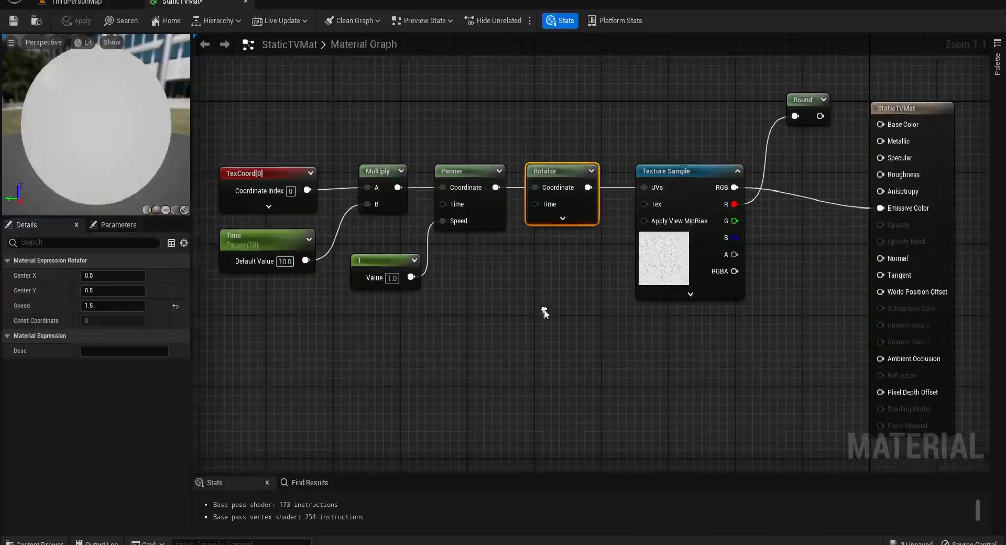
scroll(545, 310, "down", 1)
left_click_drag(771, 125, 853, 225)
left_click_drag(771, 213, 772, 203)
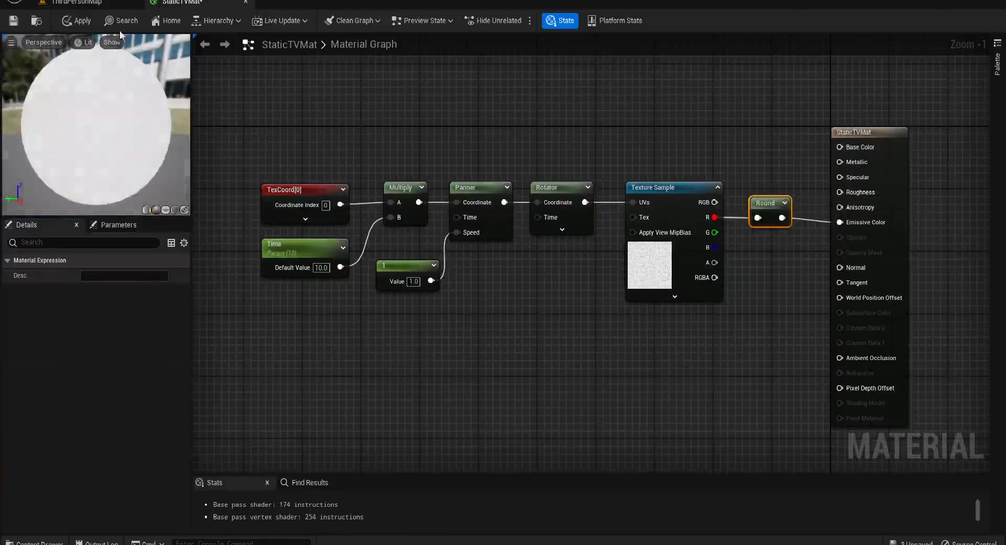
left_click(59, 21)
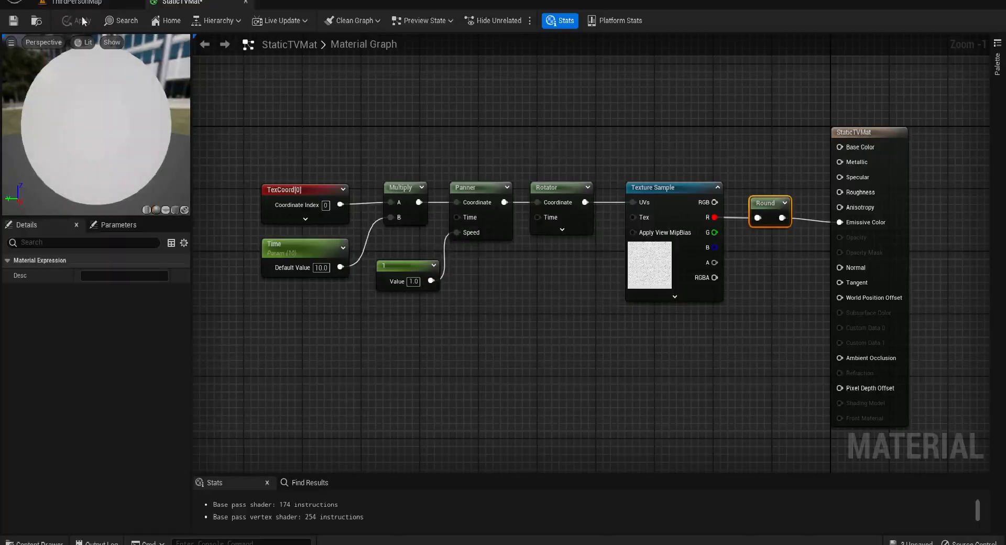
Step: Back in ThirdPersonMap, save the three modified assets noisy-background, Plane6 and StaticTVMat with Save All
left_click(77, 3)
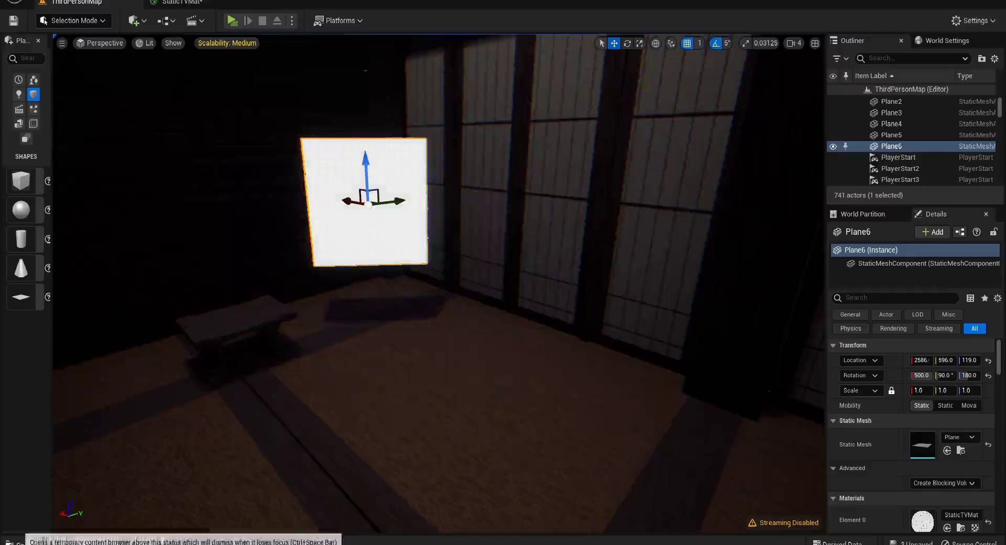
left_click(35, 542)
left_click(112, 327)
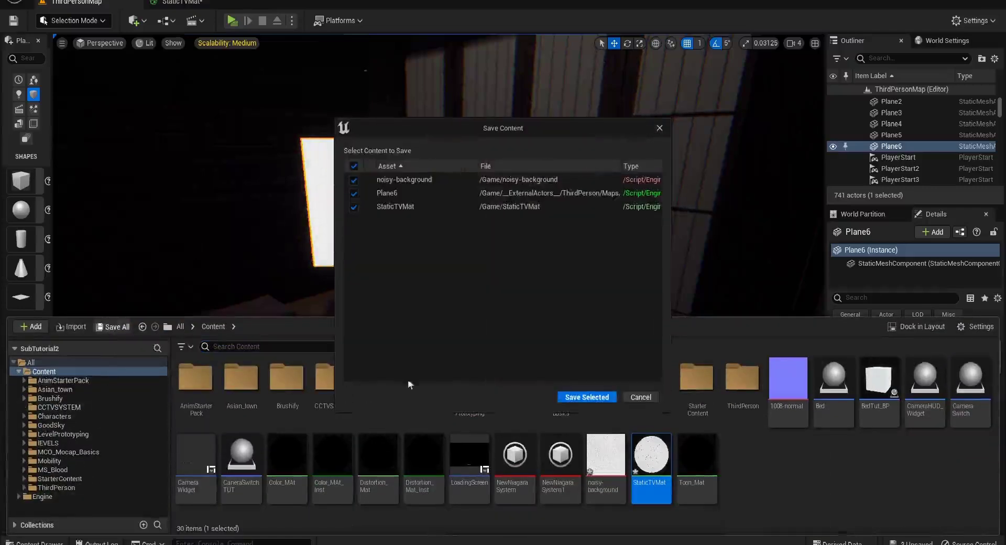
left_click(560, 397)
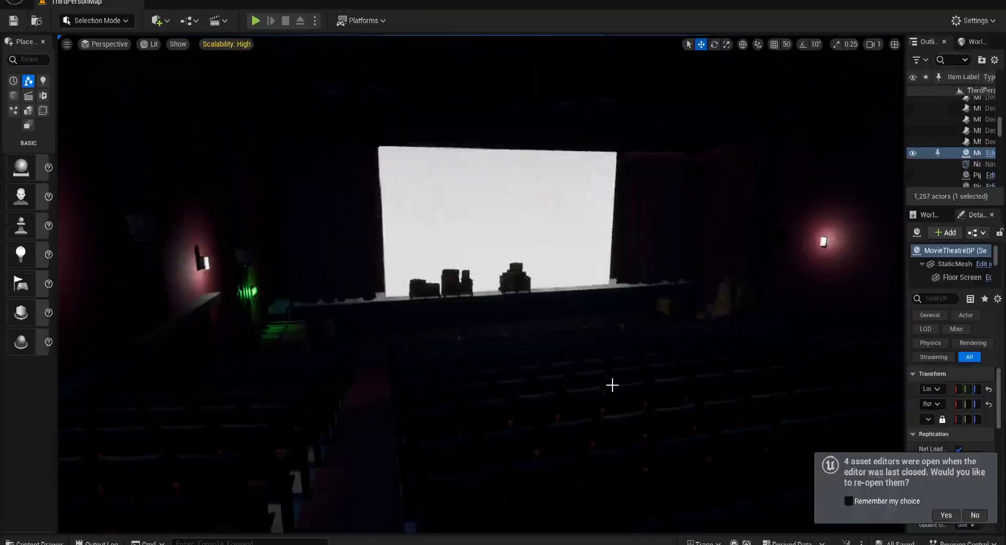
mouse_move(457, 373)
right_mouse_down()
mouse_move(466, 373)
mouse_move(419, 374)
mouse_move(472, 372)
right_mouse_up()
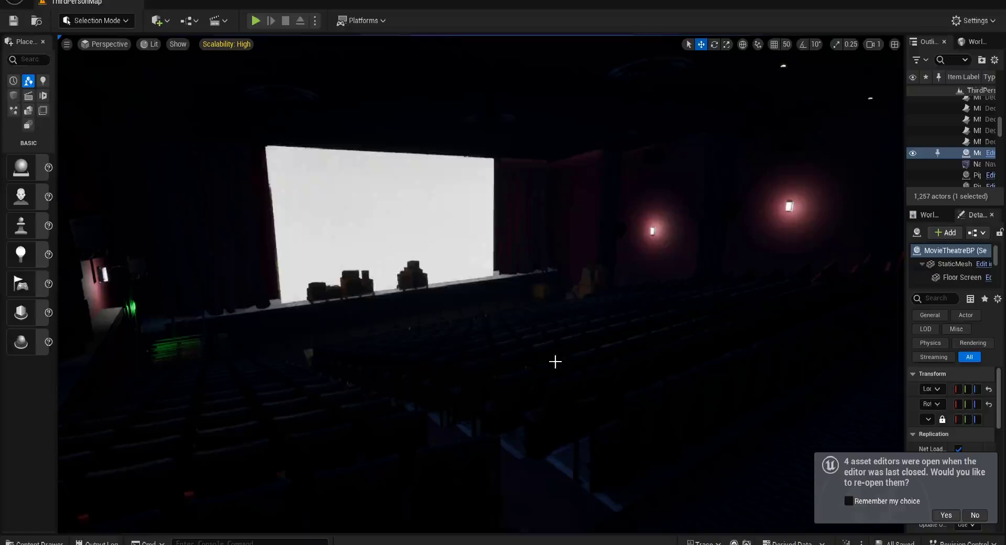
key("d")
right_click_drag(564, 351, 649, 369)
key("w")
key("w")
right_click_drag(298, 355, 264, 354)
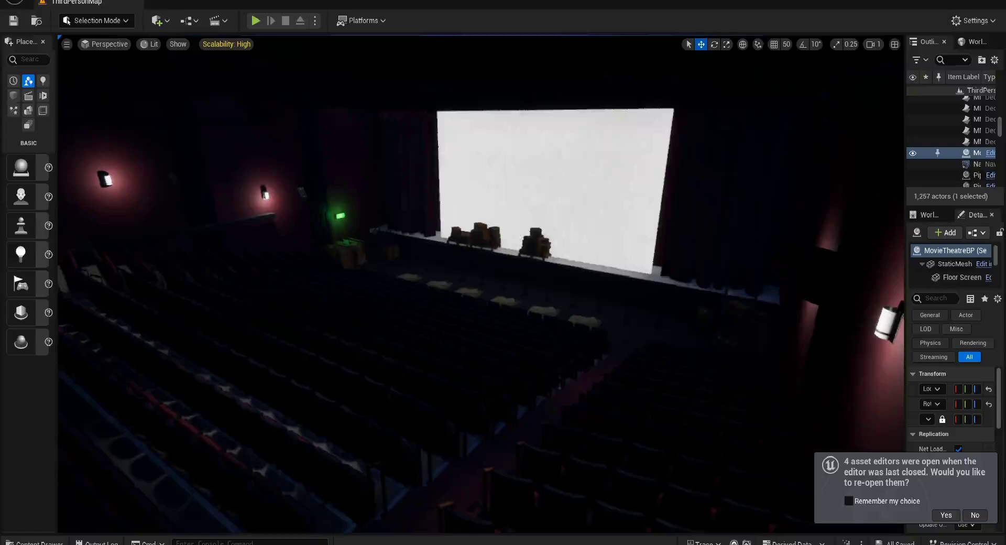